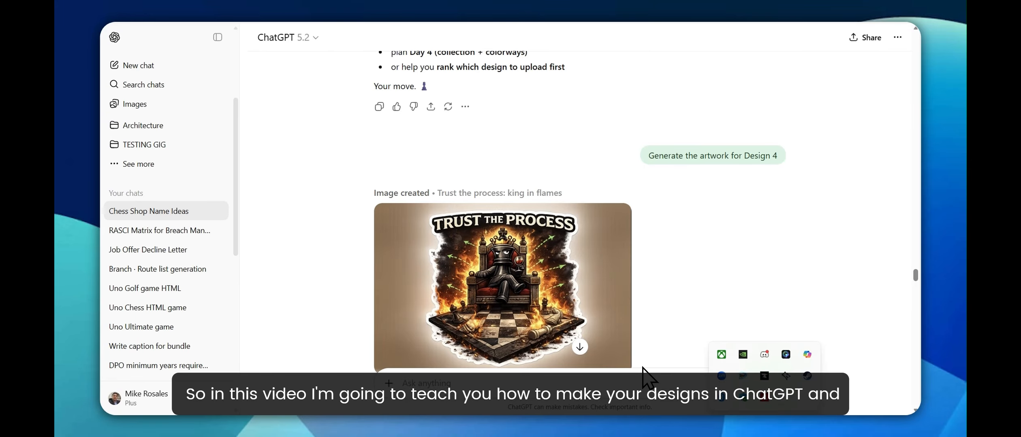
{"action": "mouse_move", "coordinate": [617, 342]}
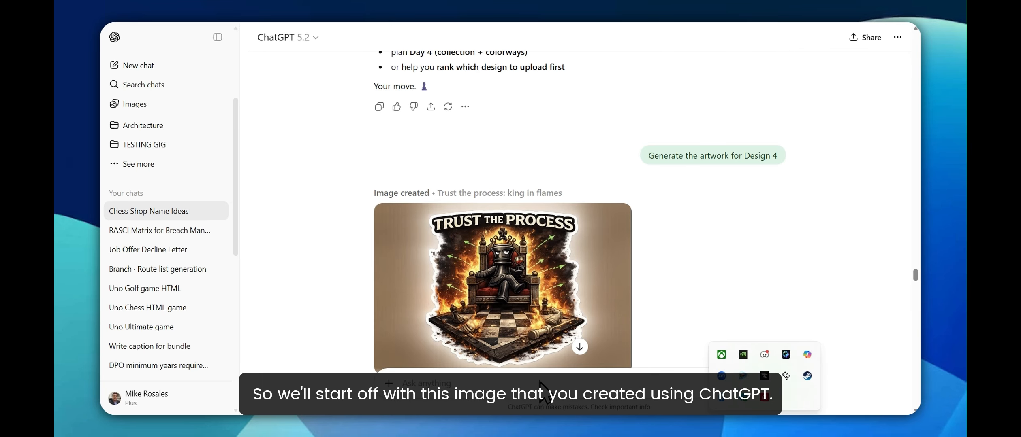
{"action": "left_click", "coordinate": [520, 312]}
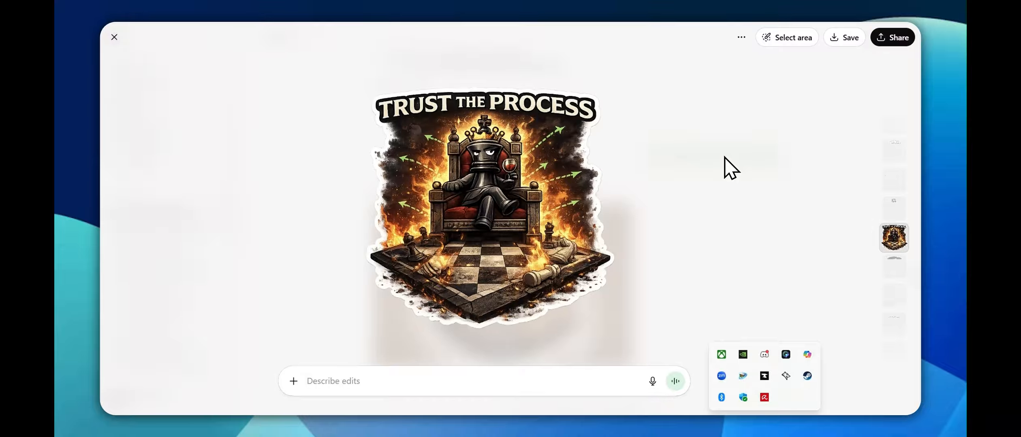
{"action": "left_click", "coordinate": [846, 38]}
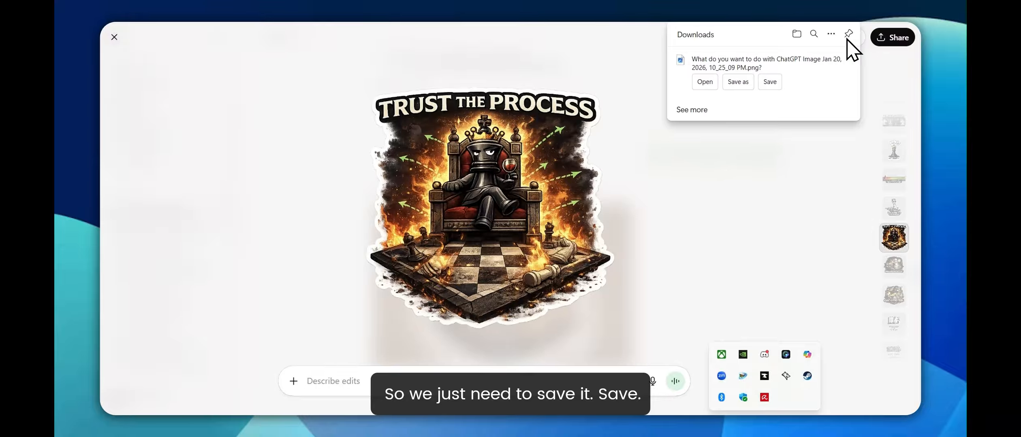
{"action": "left_click", "coordinate": [738, 83]}
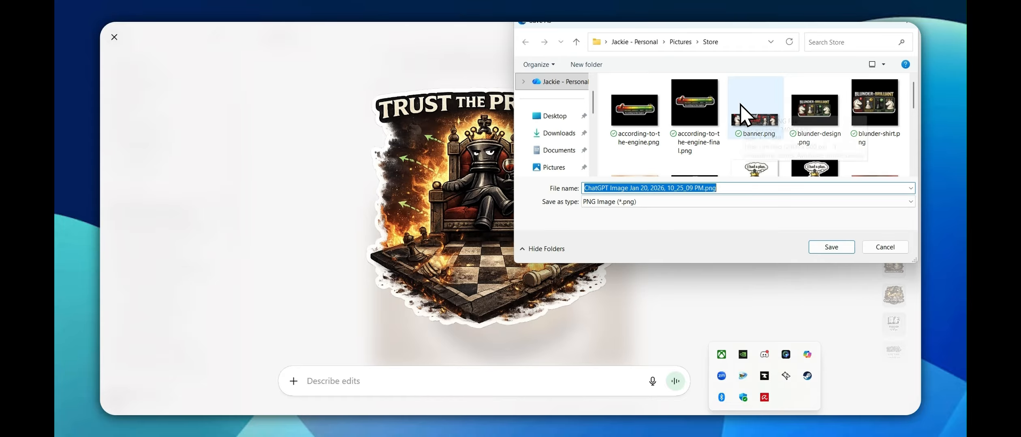
{"action": "scroll", "coordinate": [749, 121], "scroll_direction": "down", "scroll_amount": 1}
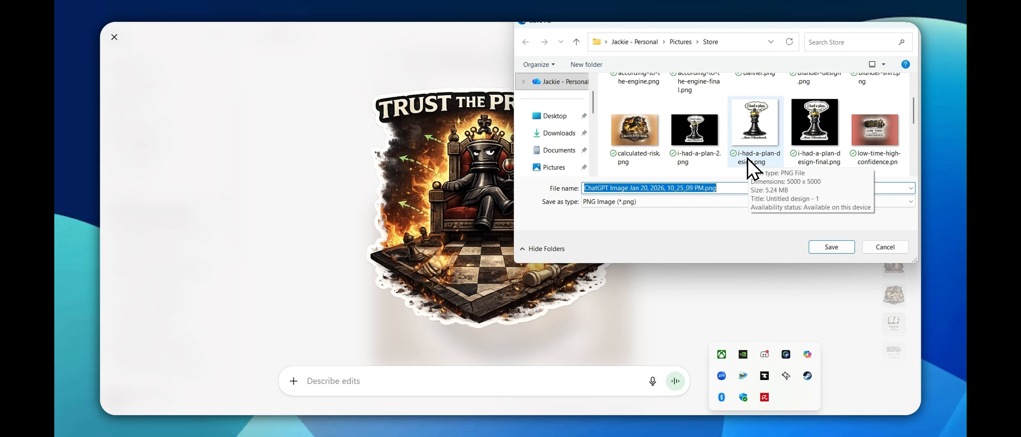
{"action": "scroll", "coordinate": [748, 159], "scroll_direction": "down", "scroll_amount": 3}
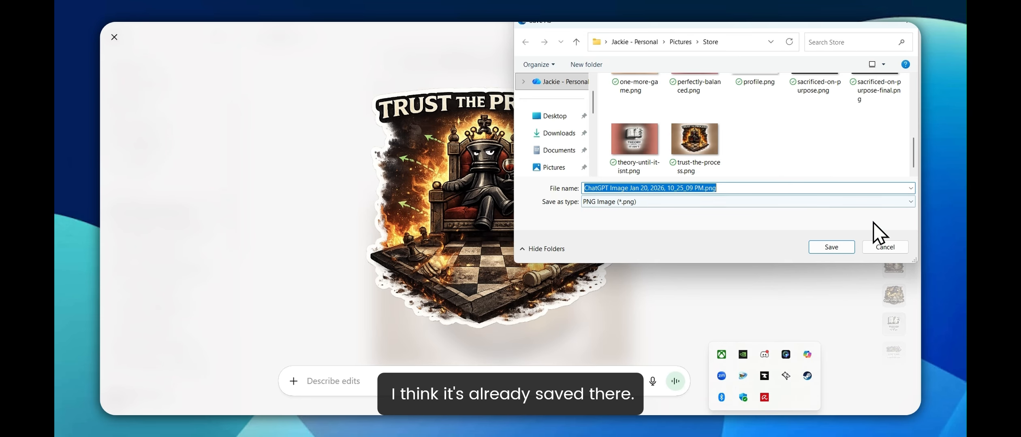
{"action": "left_click", "coordinate": [878, 247]}
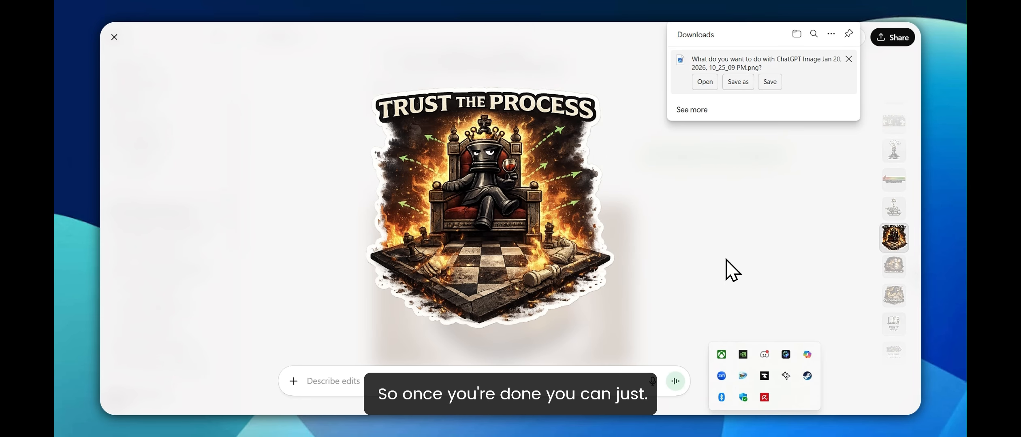
- Switch to Canva and open the recent 5000 × 5000 px "Sacrificed on Purpose" chess design from the projects
{"action": "key", "text": "alt+Tab"}
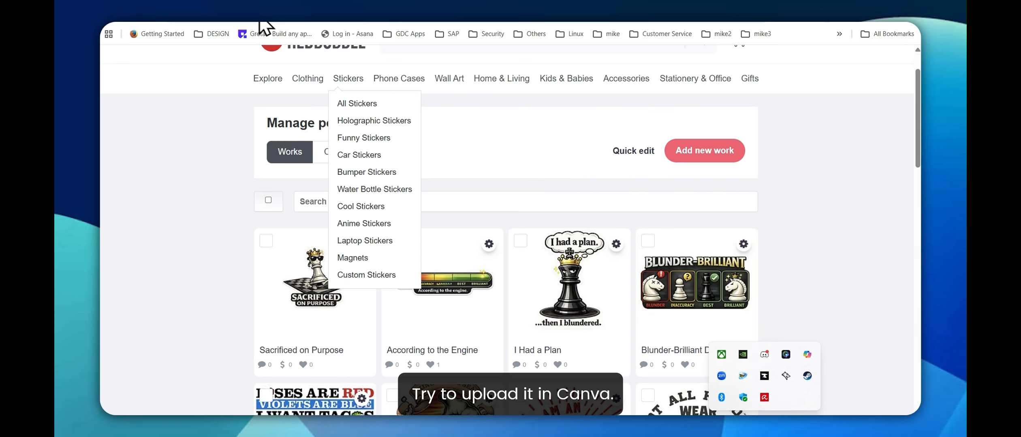
{"action": "left_click", "coordinate": [265, 1]}
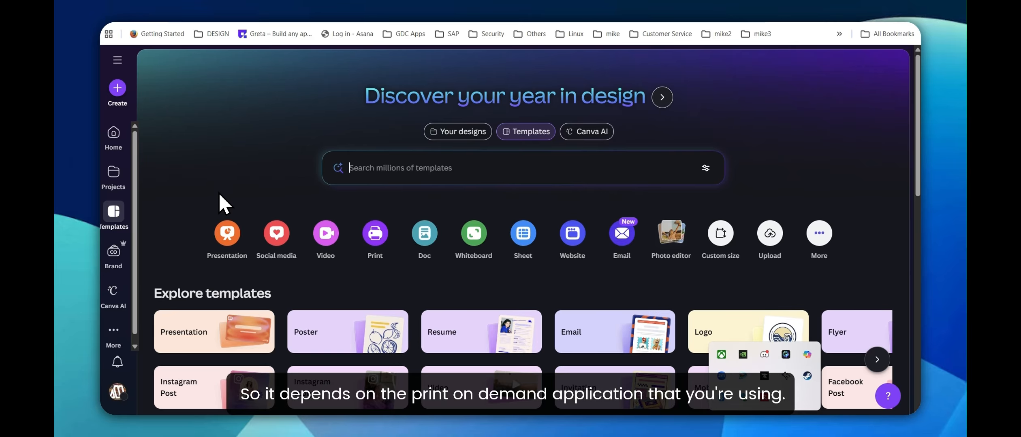
{"action": "scroll", "coordinate": [224, 203], "scroll_direction": "down", "scroll_amount": 4}
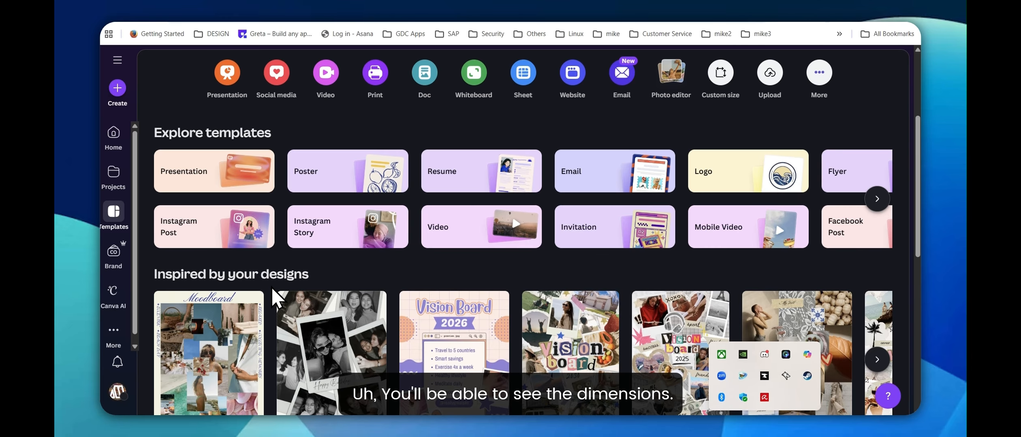
{"action": "scroll", "coordinate": [271, 291], "scroll_direction": "down", "scroll_amount": 5}
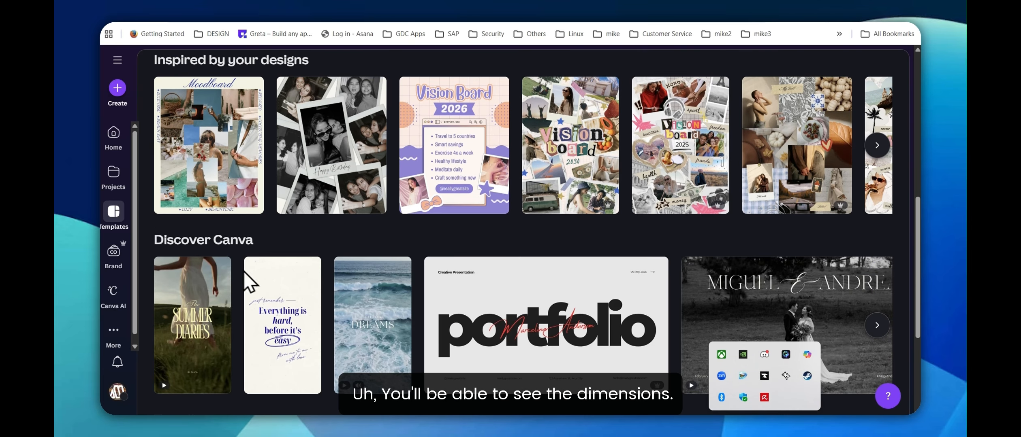
{"action": "left_click", "coordinate": [115, 177]}
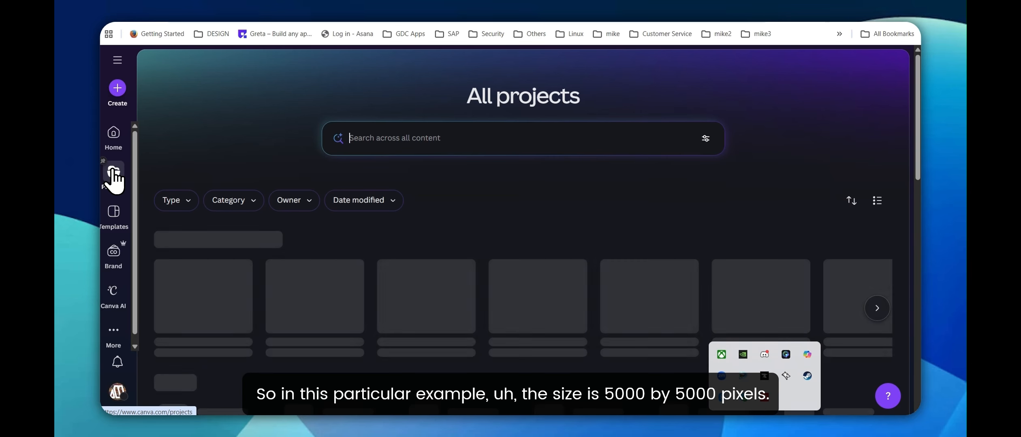
{"action": "scroll", "coordinate": [587, 287], "scroll_direction": "down", "scroll_amount": 3}
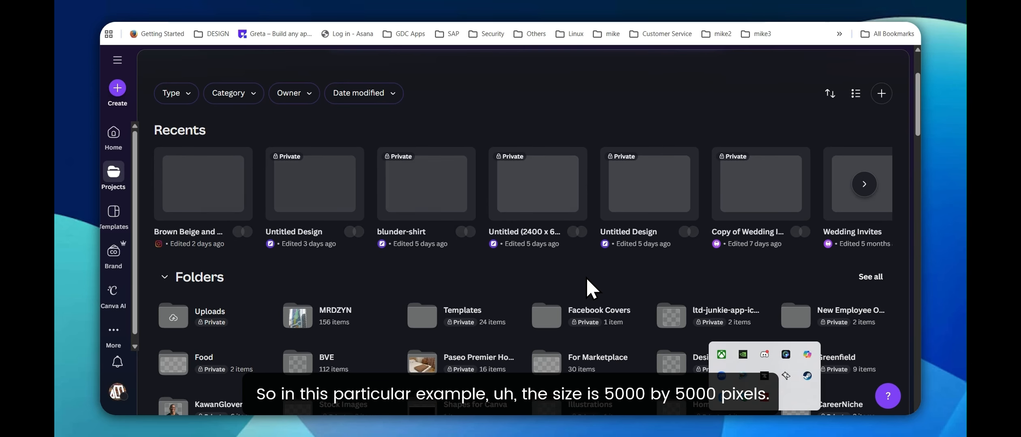
{"action": "scroll", "coordinate": [354, 273], "scroll_direction": "down", "scroll_amount": 1}
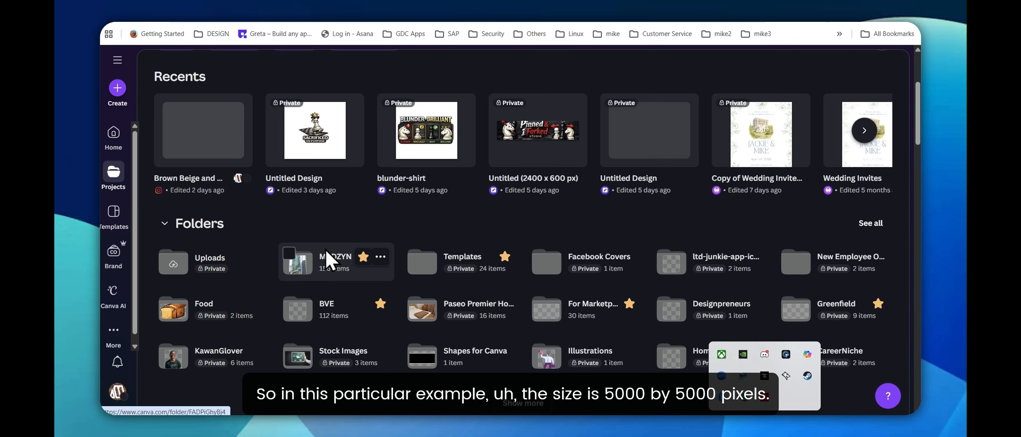
{"action": "left_click", "coordinate": [315, 129]}
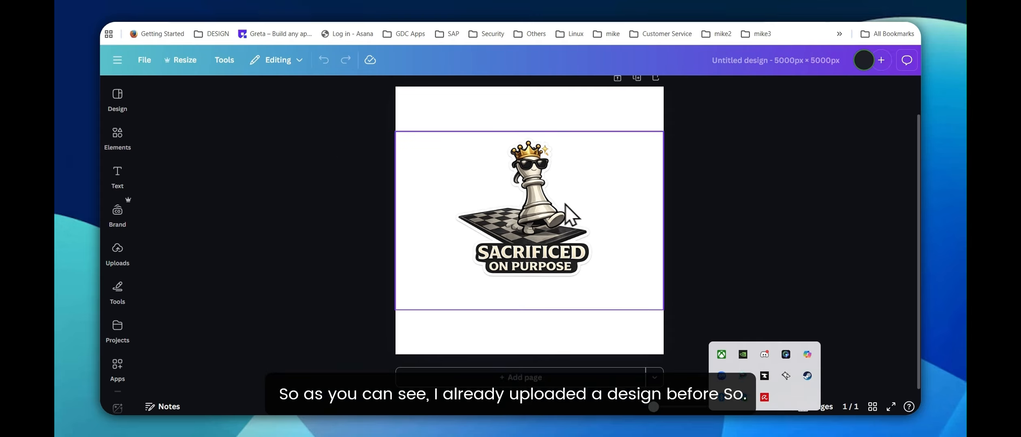
{"action": "left_click", "coordinate": [624, 230]}
{"action": "left_click", "coordinate": [353, 244]}
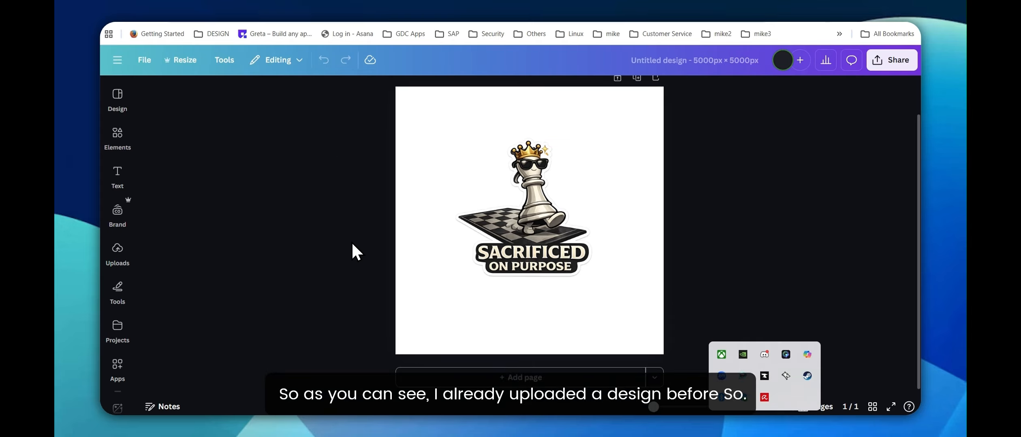
- Upload trust-the-process.png from the Store folder to the design's uploaded images
{"action": "left_click", "coordinate": [117, 251]}
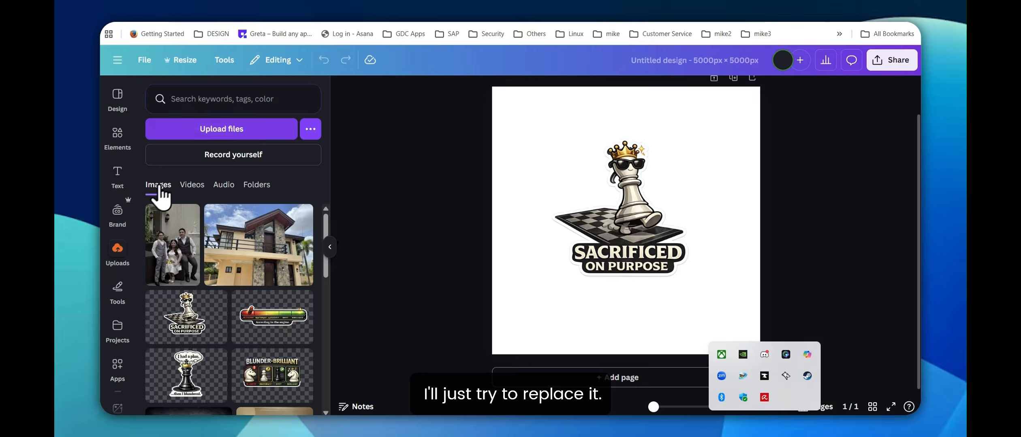
{"action": "left_click", "coordinate": [210, 127]}
{"action": "scroll", "coordinate": [360, 169], "scroll_direction": "down", "scroll_amount": 1}
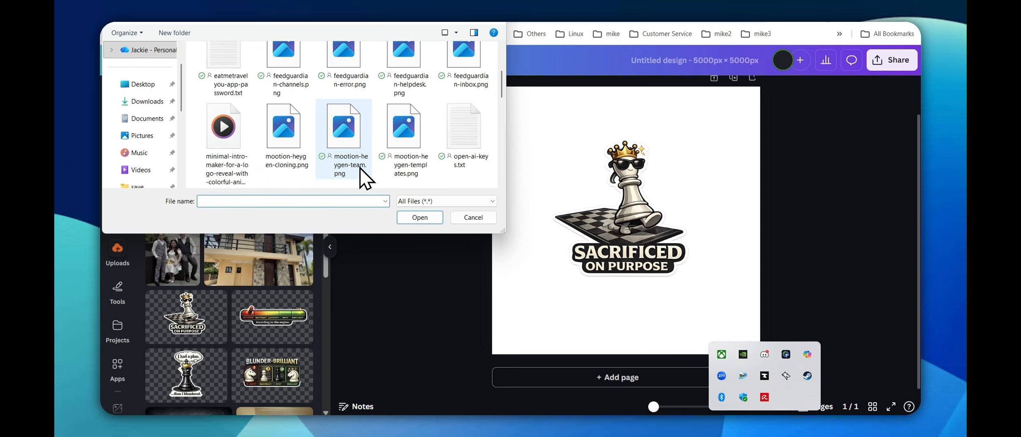
{"action": "scroll", "coordinate": [360, 172], "scroll_direction": "down", "scroll_amount": 5}
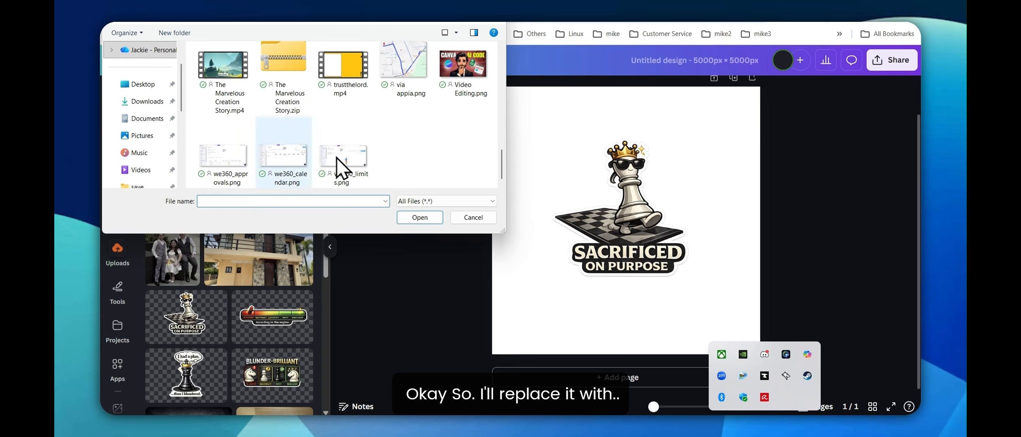
{"action": "left_click", "coordinate": [151, 118]}
{"action": "scroll", "coordinate": [259, 142], "scroll_direction": "down", "scroll_amount": 3}
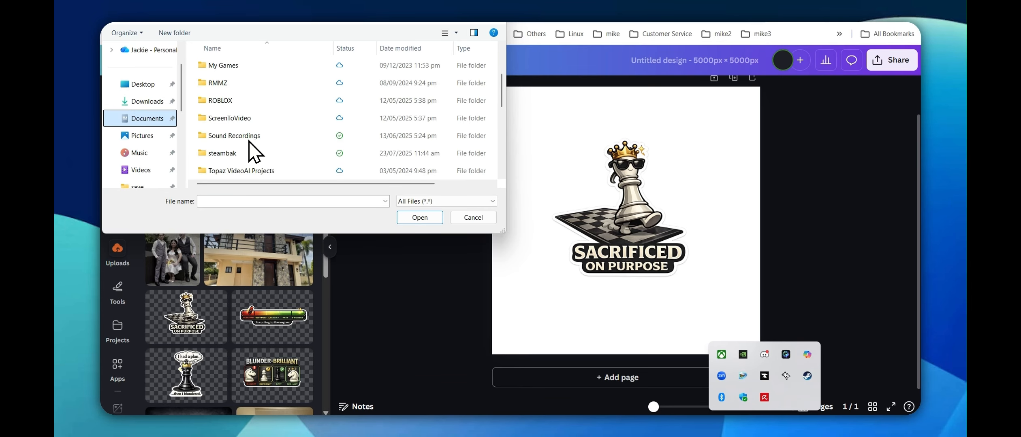
{"action": "scroll", "coordinate": [255, 153], "scroll_direction": "down", "scroll_amount": 1}
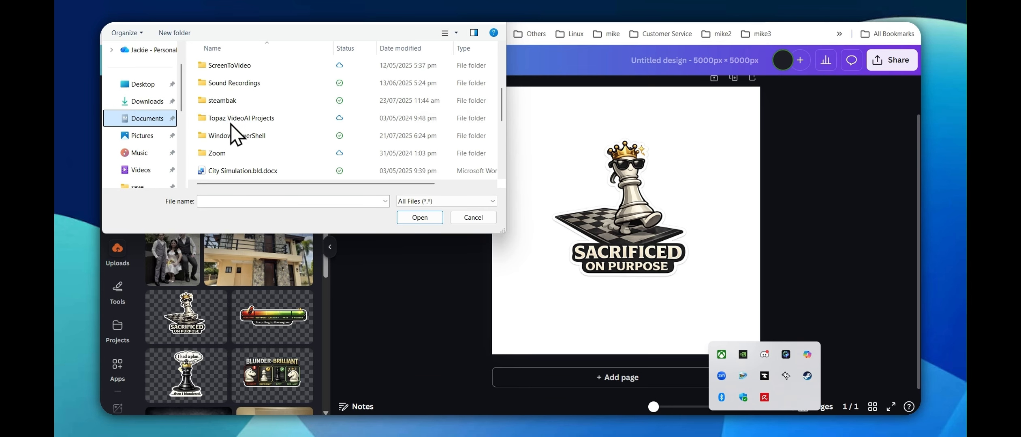
{"action": "left_click_drag", "start_coordinate": [180, 78], "coordinate": [180, 59]}
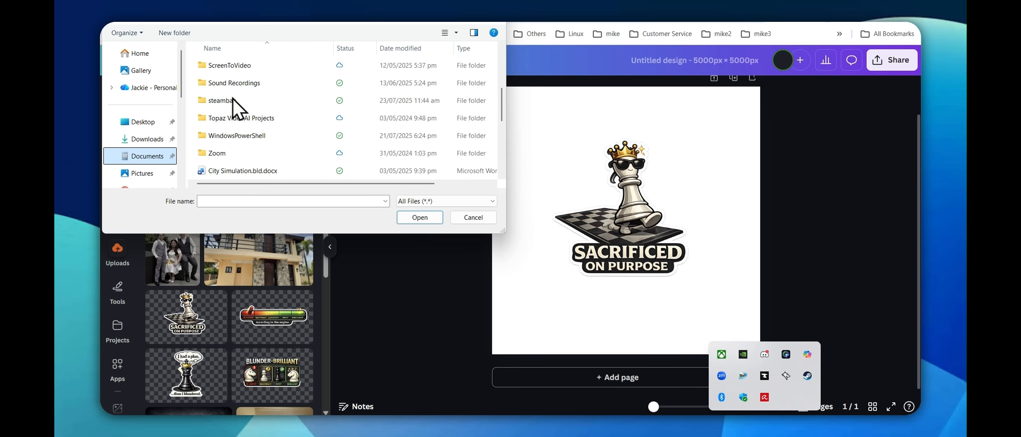
{"action": "scroll", "coordinate": [293, 159], "scroll_direction": "up", "scroll_amount": 3}
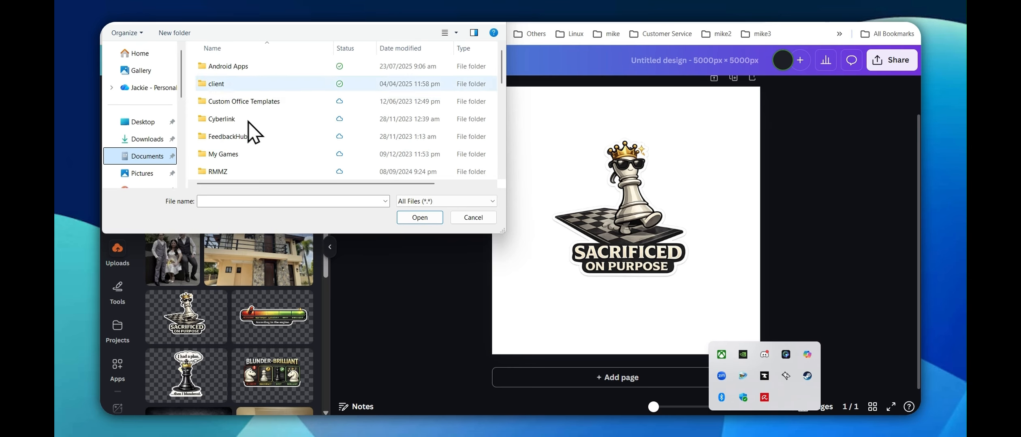
{"action": "left_click", "coordinate": [138, 53]}
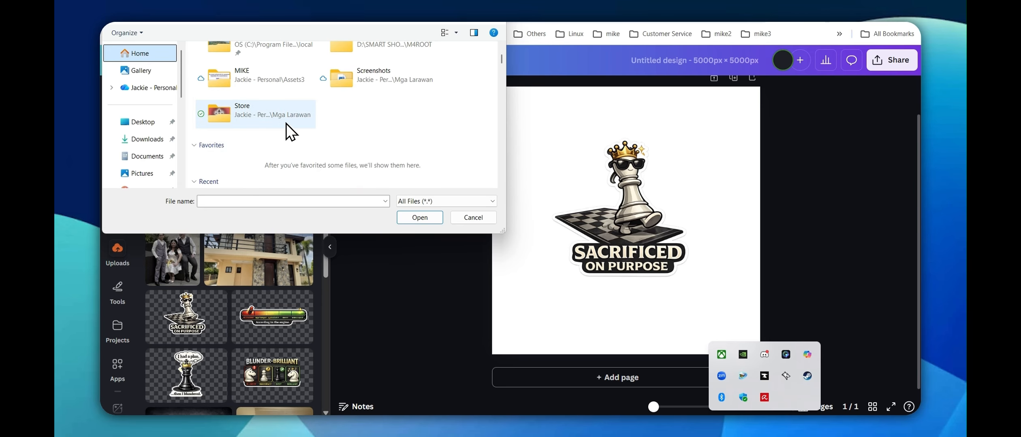
{"action": "double_click", "coordinate": [286, 123]}
{"action": "scroll", "coordinate": [286, 123], "scroll_direction": "down", "scroll_amount": 5}
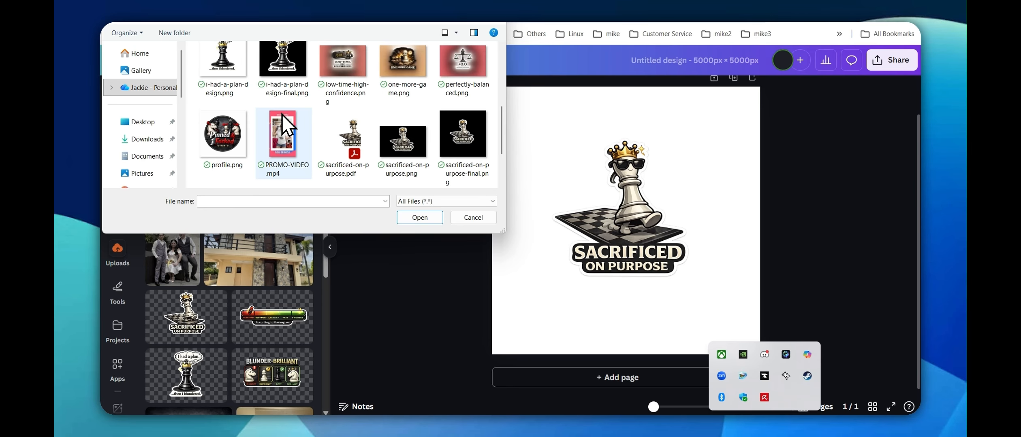
{"action": "scroll", "coordinate": [314, 141], "scroll_direction": "down", "scroll_amount": 2}
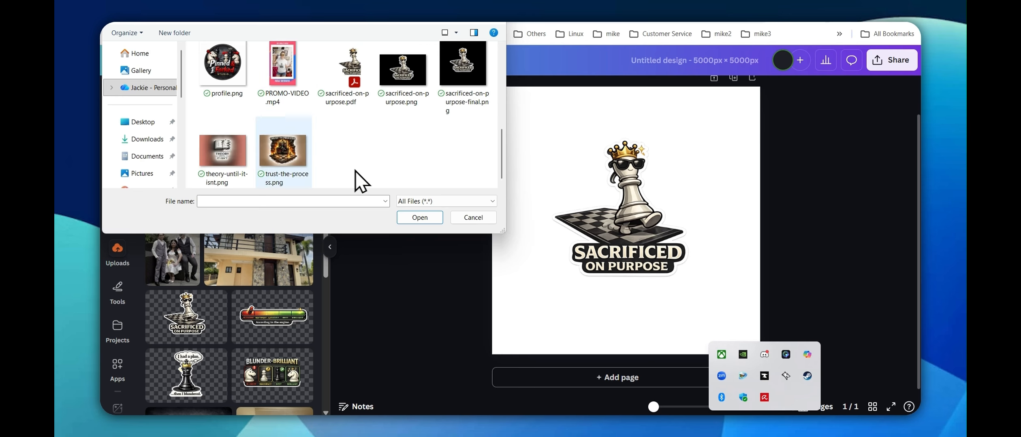
{"action": "left_click", "coordinate": [295, 158]}
{"action": "double_click", "coordinate": [296, 159]}
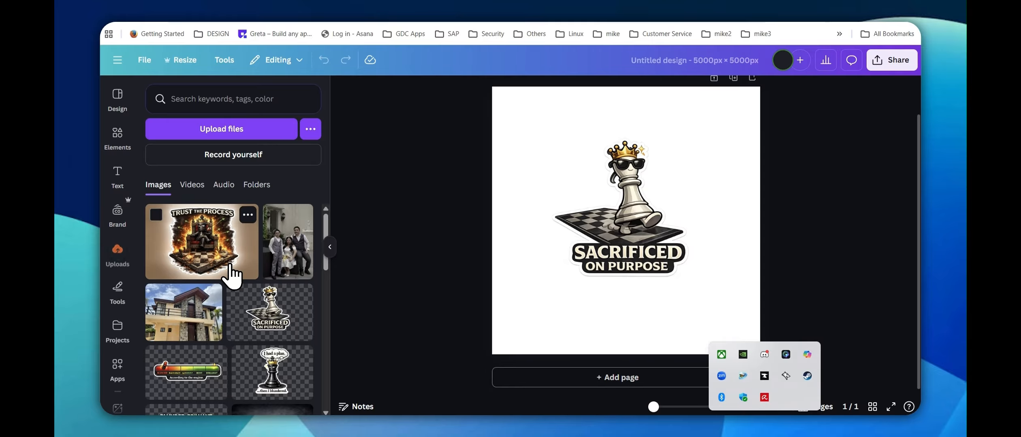
- Replace the artwork on the page with the uploaded "Trust the Process" image and remove its background
{"action": "left_click_drag", "start_coordinate": [215, 254], "coordinate": [539, 215]}
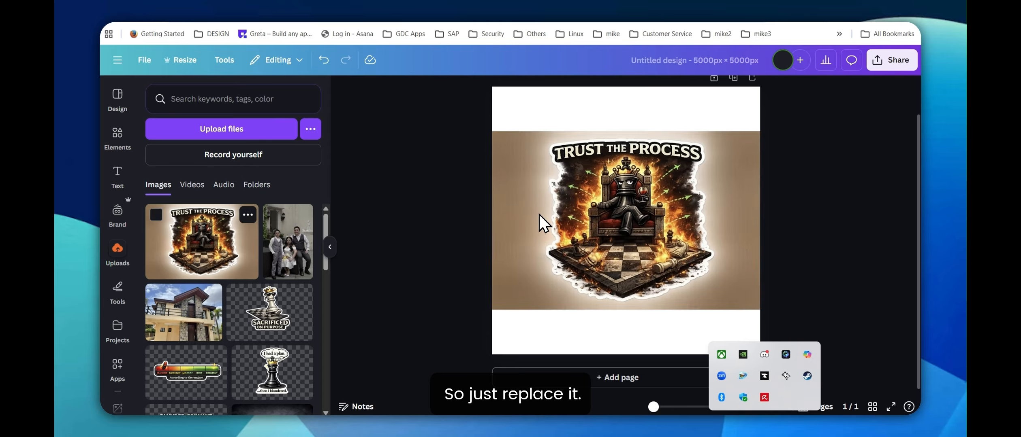
{"action": "left_click", "coordinate": [659, 276]}
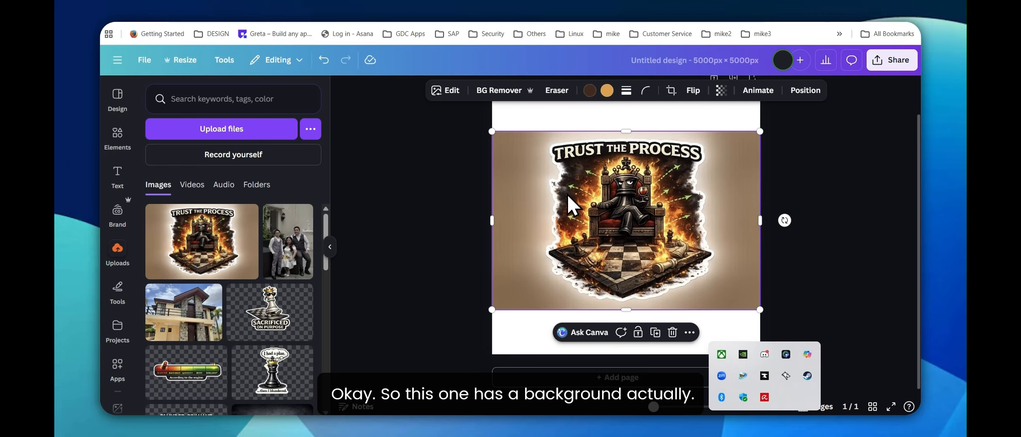
{"action": "left_click", "coordinate": [502, 92]}
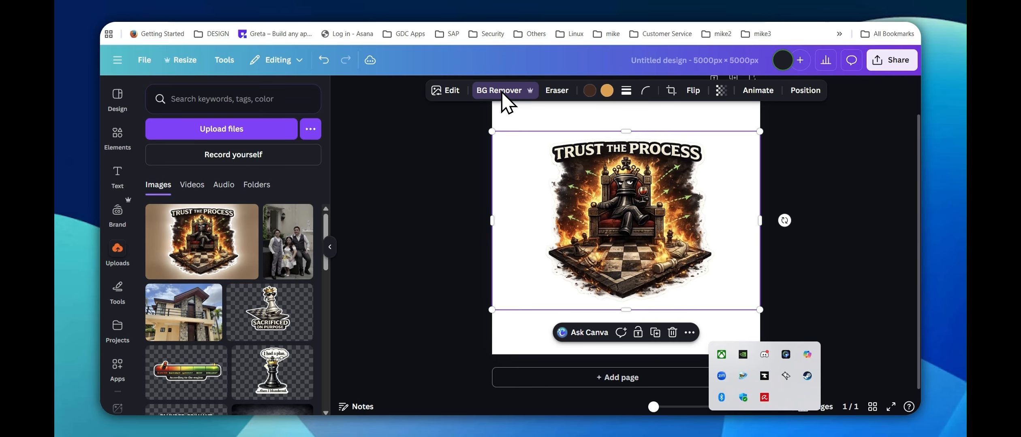
{"action": "left_click", "coordinate": [836, 259]}
{"action": "left_click", "coordinate": [680, 266]}
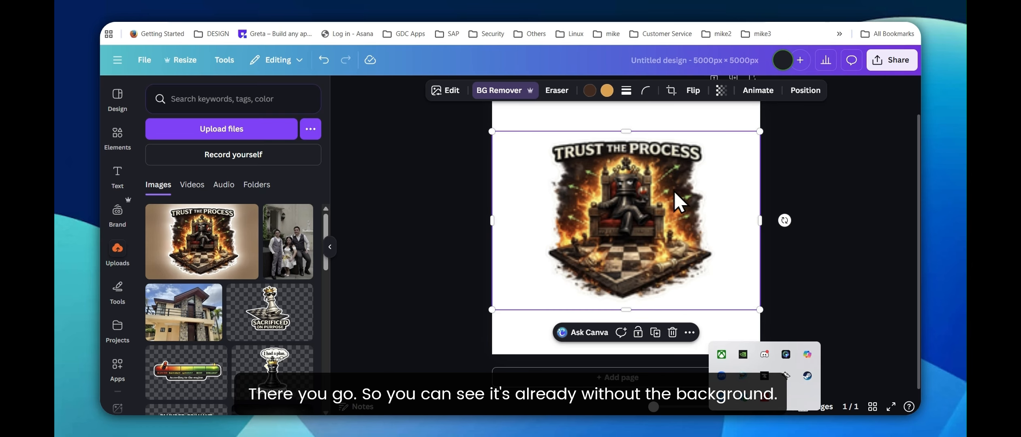
{"action": "left_click", "coordinate": [410, 281]}
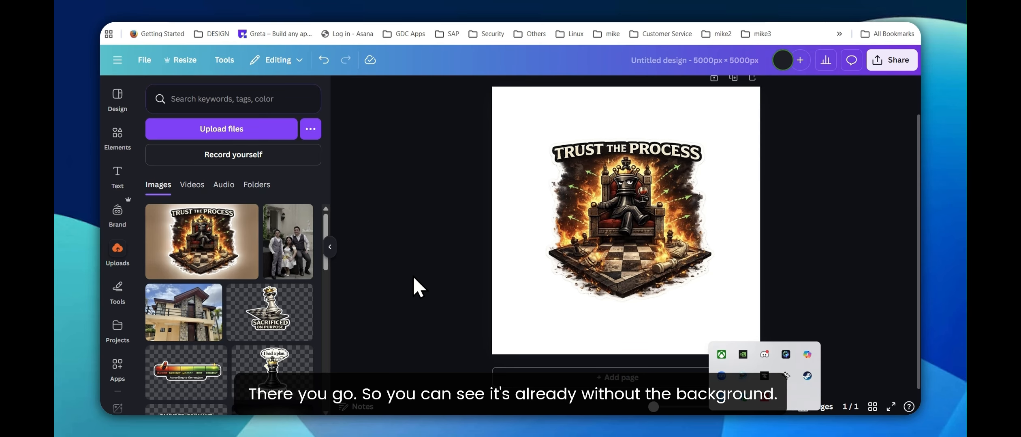
- Select the "Trust the Process" artwork, search Canva's apps for an image upscaler, and open the Image Upscaler app
{"action": "left_click", "coordinate": [631, 214]}
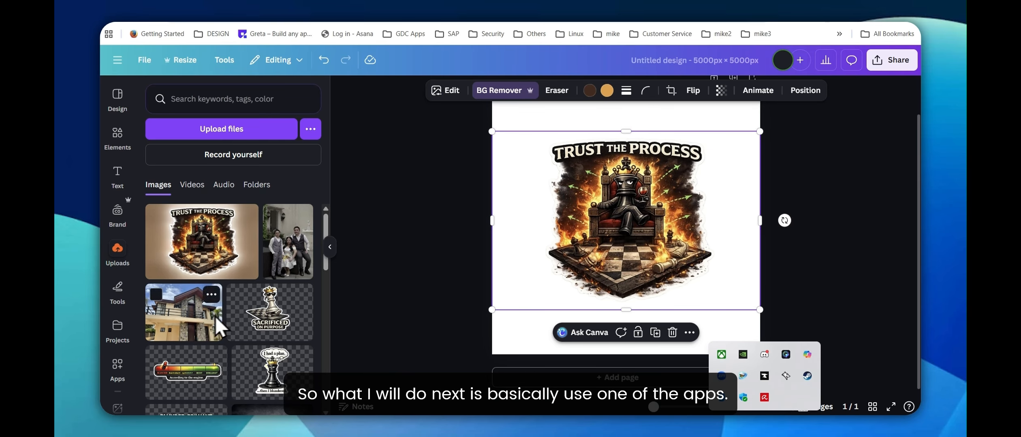
{"action": "scroll", "coordinate": [117, 367], "scroll_direction": "down", "scroll_amount": 5}
{"action": "scroll", "coordinate": [117, 363], "scroll_direction": "up", "scroll_amount": 3}
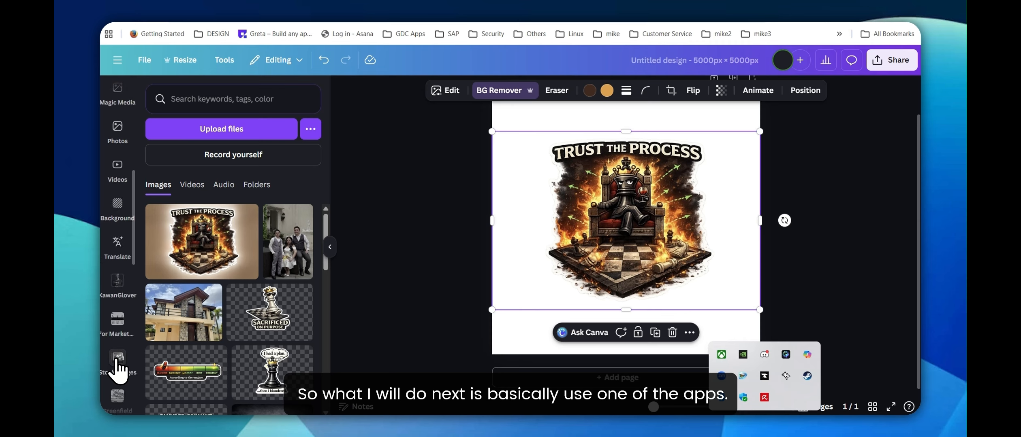
{"action": "scroll", "coordinate": [118, 370], "scroll_direction": "up", "scroll_amount": 3}
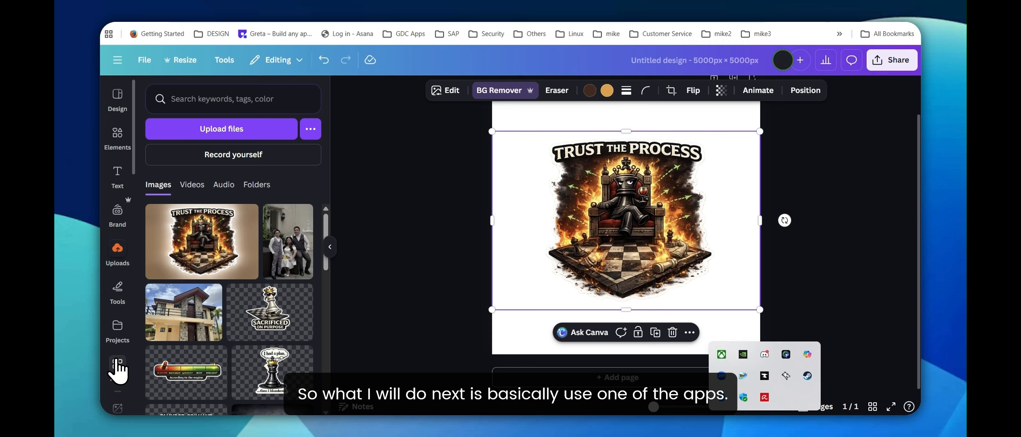
{"action": "left_click", "coordinate": [118, 366]}
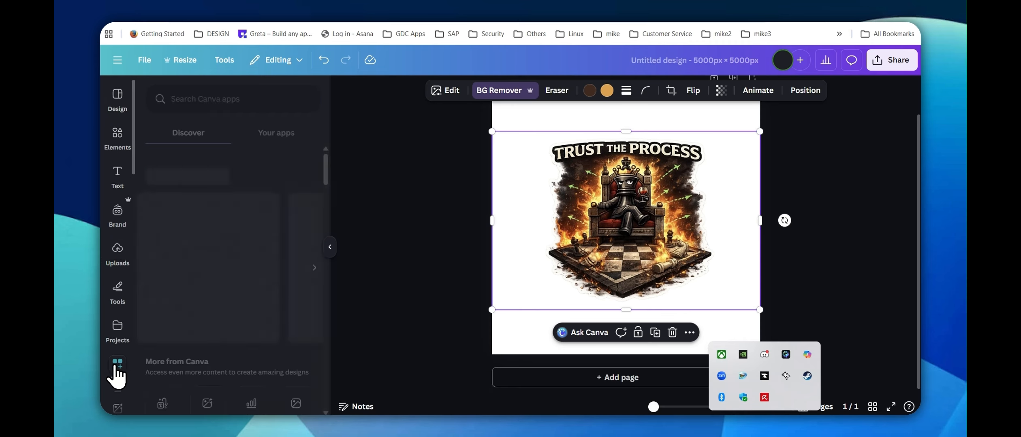
{"action": "left_click", "coordinate": [239, 100]}
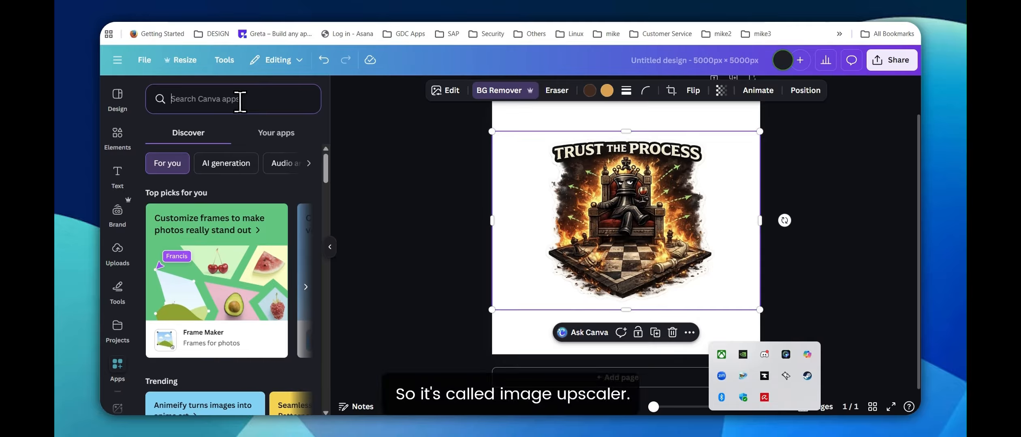
{"action": "type", "text": "image up"}
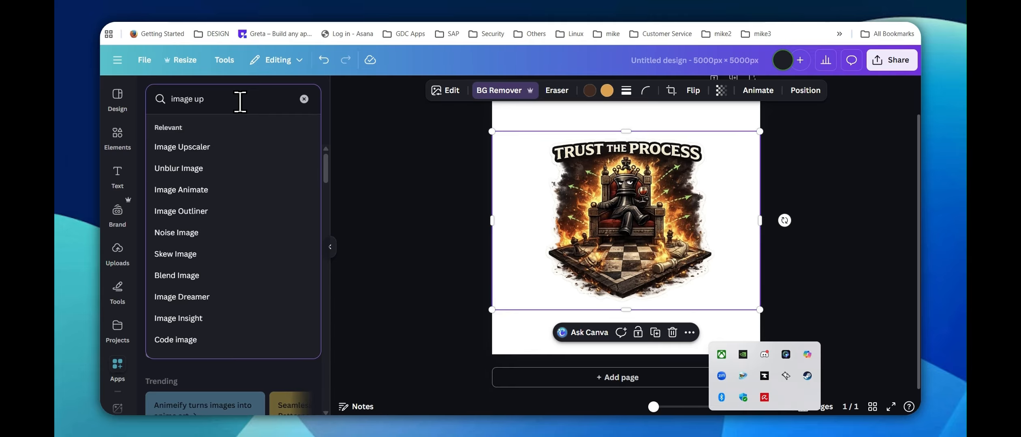
{"action": "left_click", "coordinate": [229, 145]}
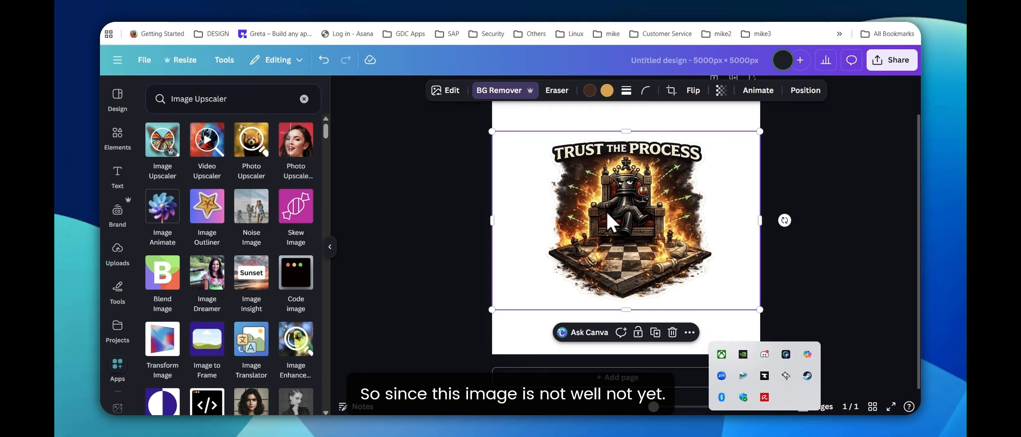
{"action": "left_click", "coordinate": [163, 149]}
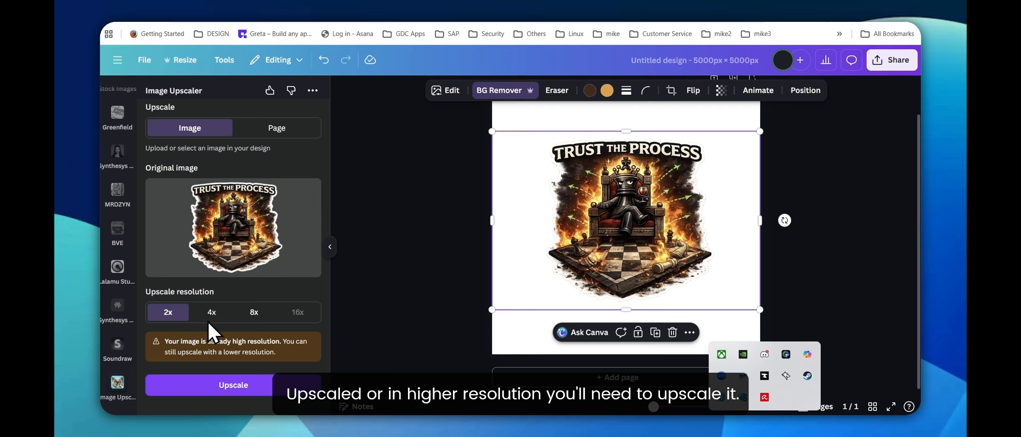
- Upscale the selected artwork at 8x, compare before and after, and replace the original in the design with the enhanced image
{"action": "left_click", "coordinate": [244, 319]}
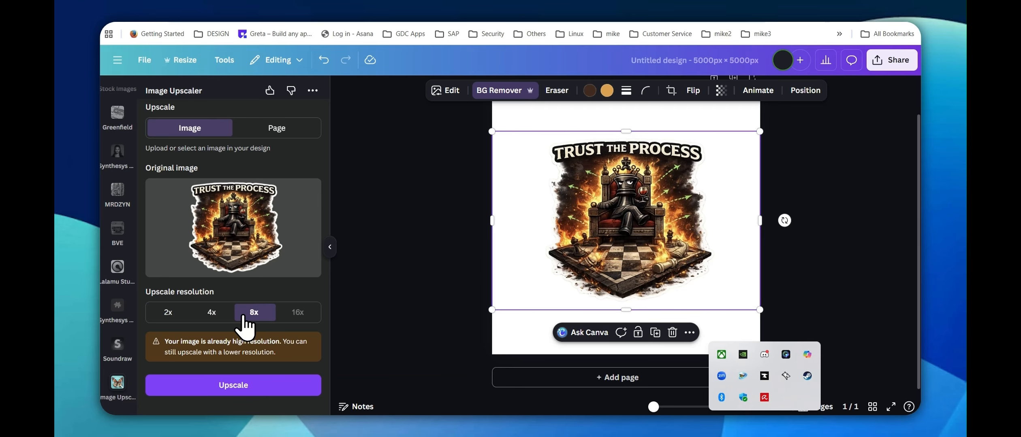
{"action": "left_click", "coordinate": [248, 385]}
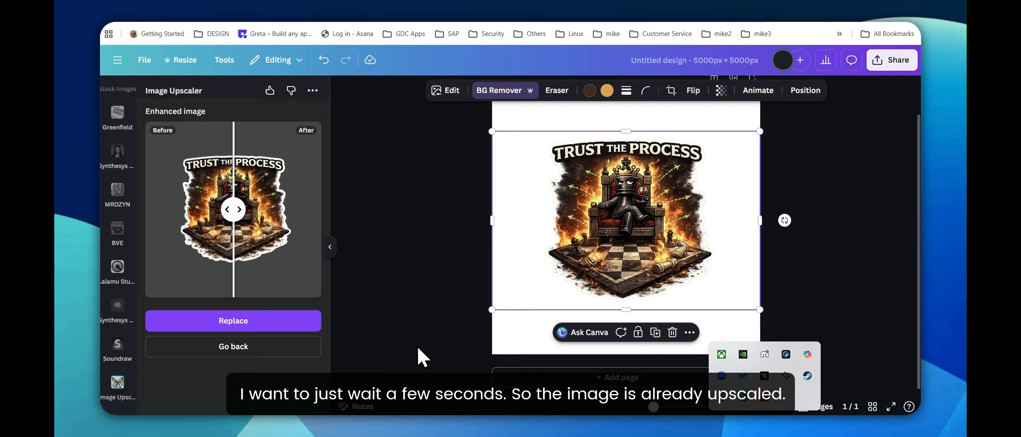
{"action": "left_click_drag", "start_coordinate": [241, 210], "coordinate": [242, 249]}
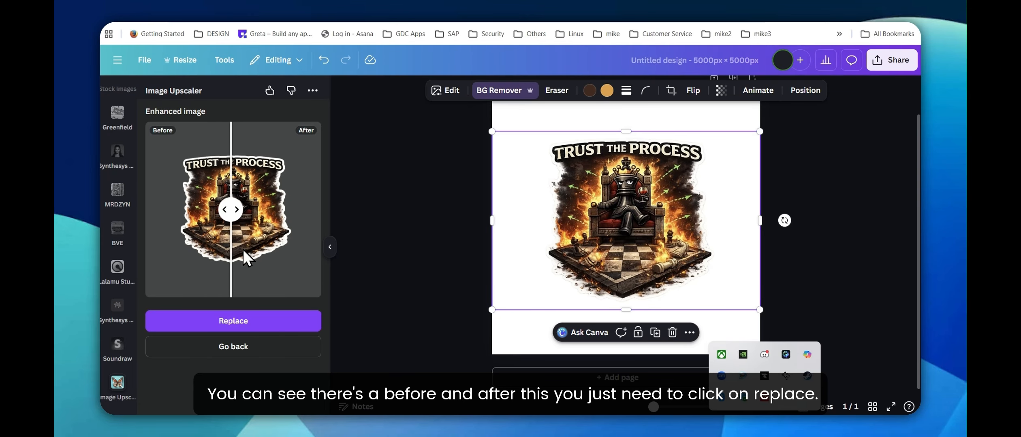
{"action": "left_click", "coordinate": [254, 329]}
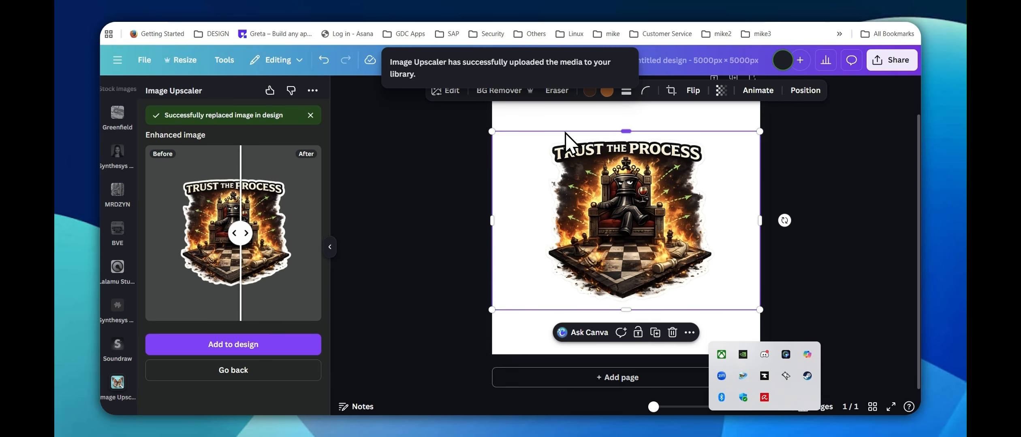
- Crop the artwork's empty margins slightly from its corners, leaving a frame of about 4716 × 3144 px
{"action": "left_click", "coordinate": [670, 91]}
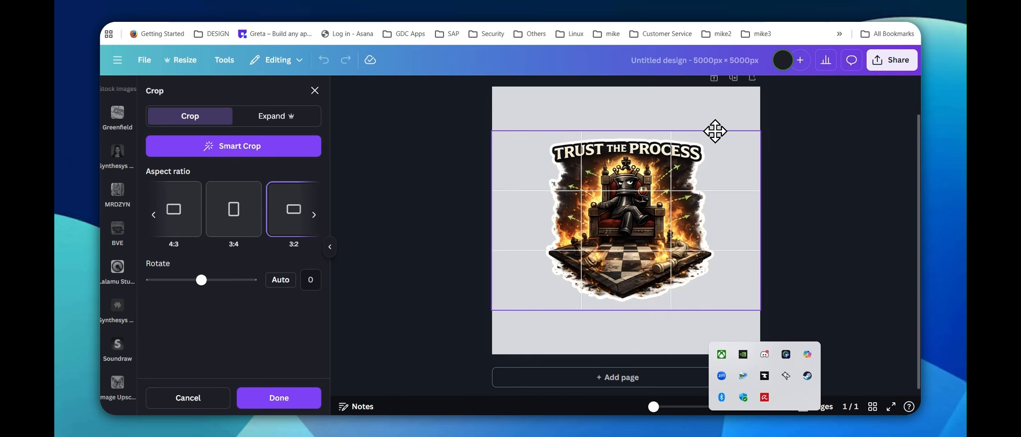
{"action": "left_click_drag", "start_coordinate": [735, 148], "coordinate": [773, 129]}
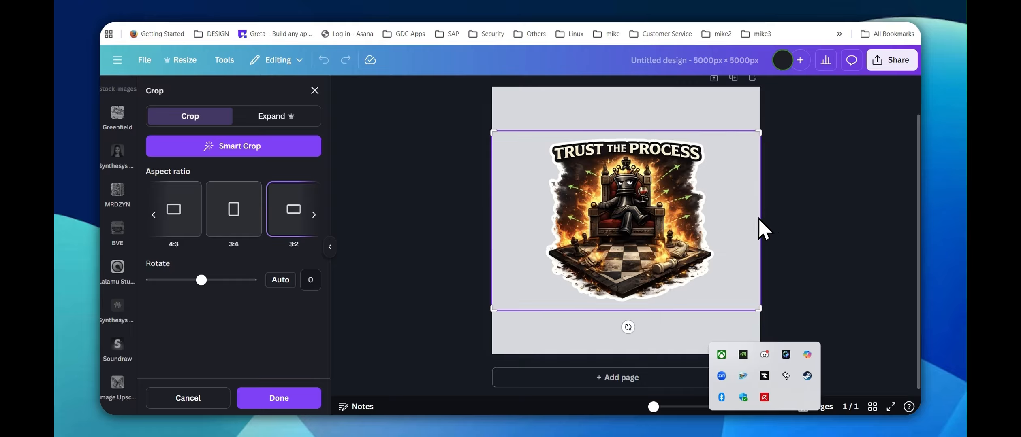
{"action": "left_click_drag", "start_coordinate": [758, 308], "coordinate": [731, 333]}
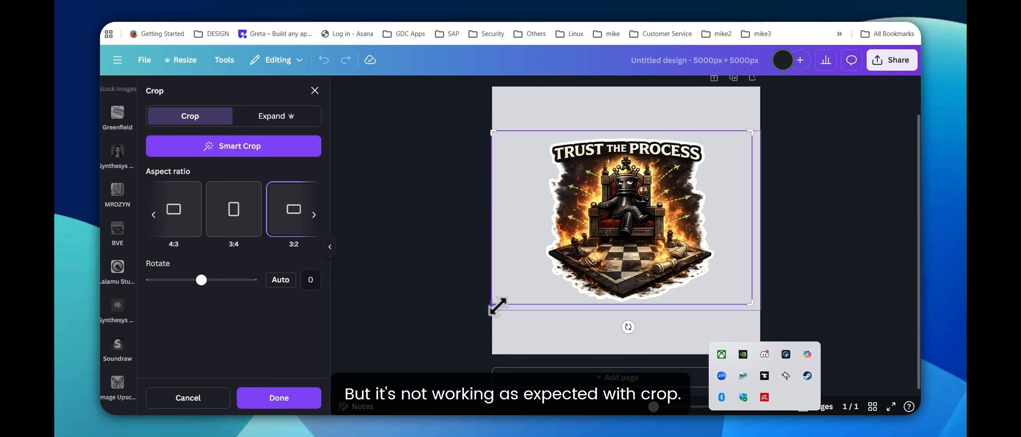
{"action": "left_click_drag", "start_coordinate": [496, 305], "coordinate": [491, 309]}
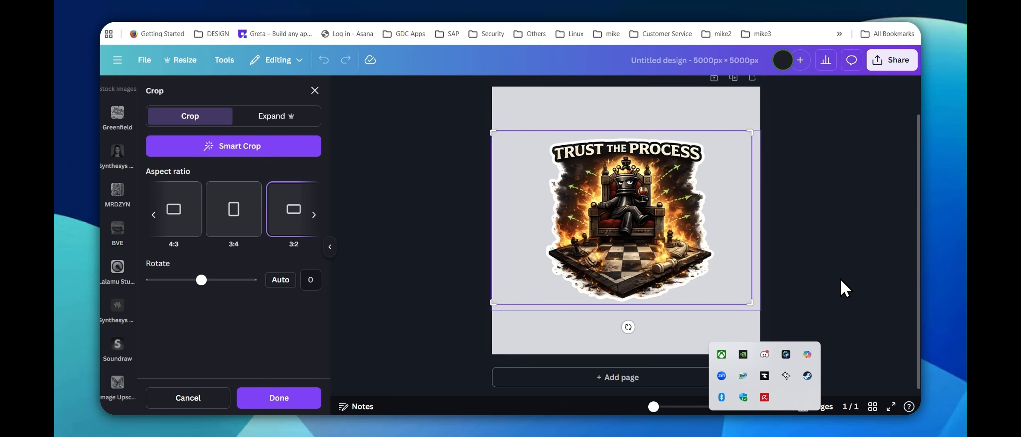
{"action": "left_click", "coordinate": [826, 280]}
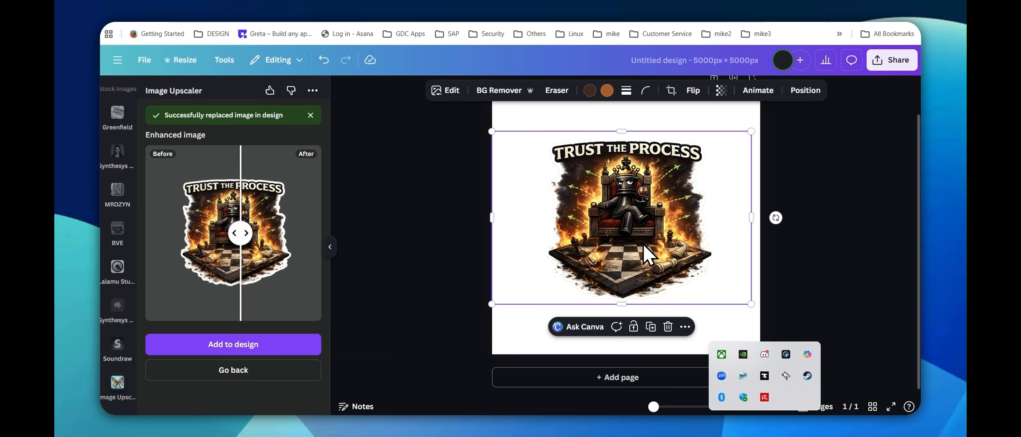
{"action": "left_click", "coordinate": [671, 91]}
{"action": "left_click_drag", "start_coordinate": [494, 139], "coordinate": [500, 138]}
{"action": "left_click", "coordinate": [773, 245]}
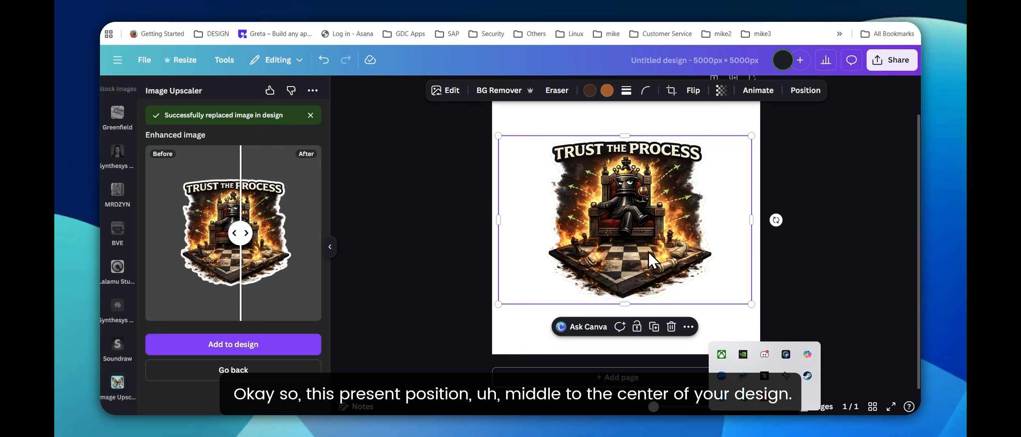
- Center the cropped artwork horizontally and align it to the middle of the page vertically
{"action": "left_click_drag", "start_coordinate": [647, 250], "coordinate": [645, 255]}
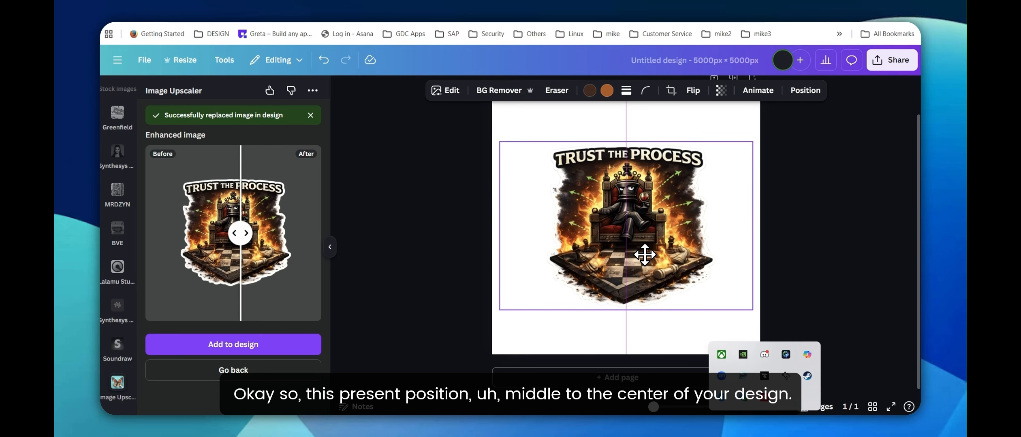
{"action": "left_click", "coordinate": [805, 91]}
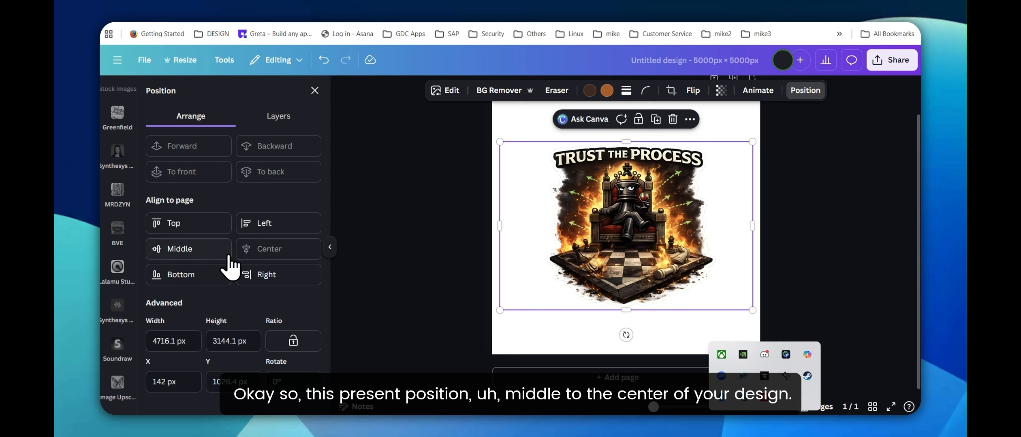
{"action": "left_click", "coordinate": [219, 253]}
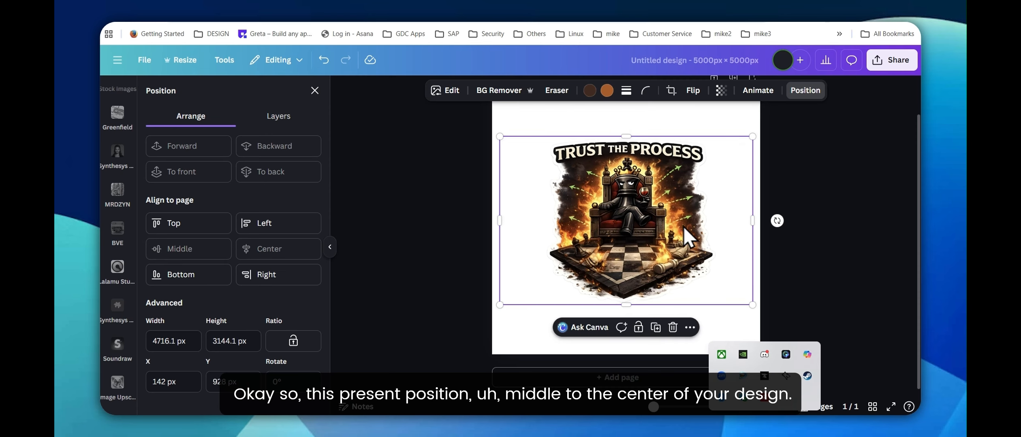
{"action": "left_click", "coordinate": [802, 255]}
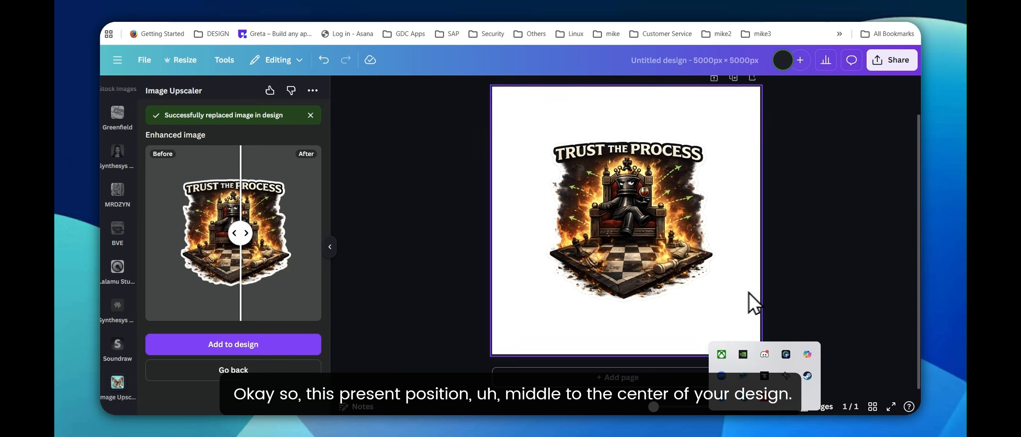
{"action": "left_click", "coordinate": [638, 269]}
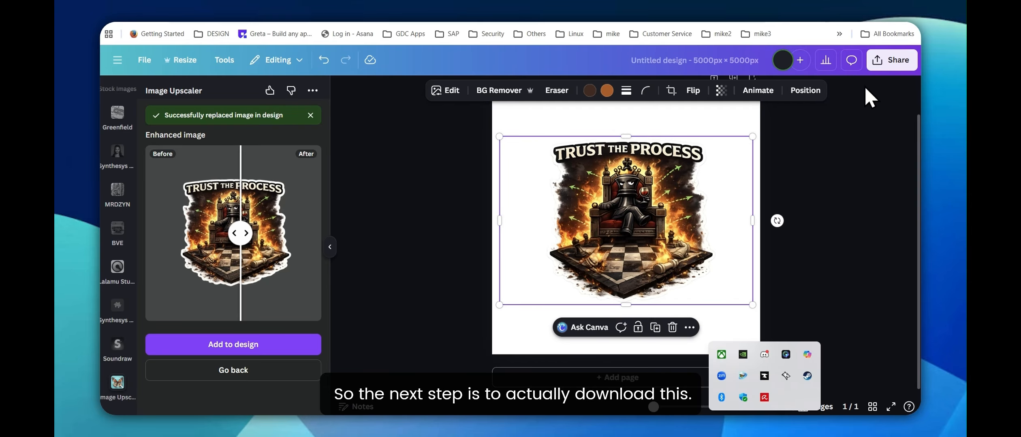
- Dismiss the hidden system tray icons popup and open the design's download settings
{"action": "left_click", "coordinate": [881, 67]}
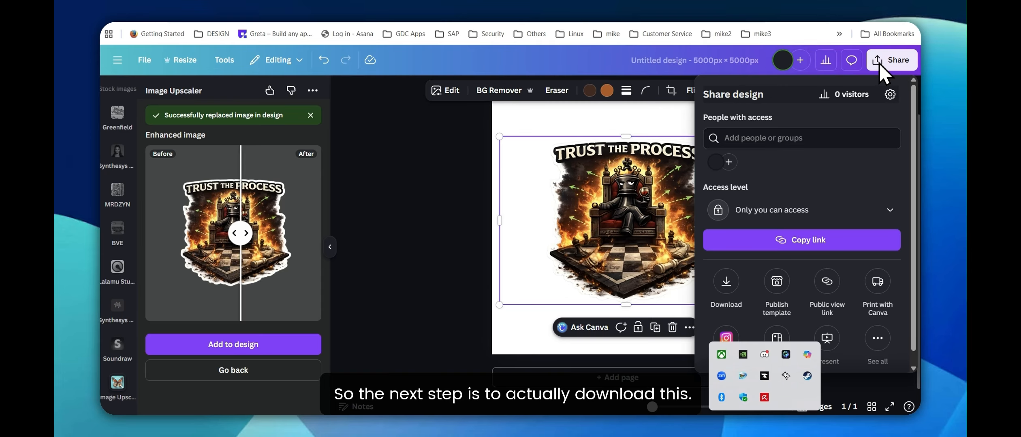
{"action": "left_click", "coordinate": [736, 289]}
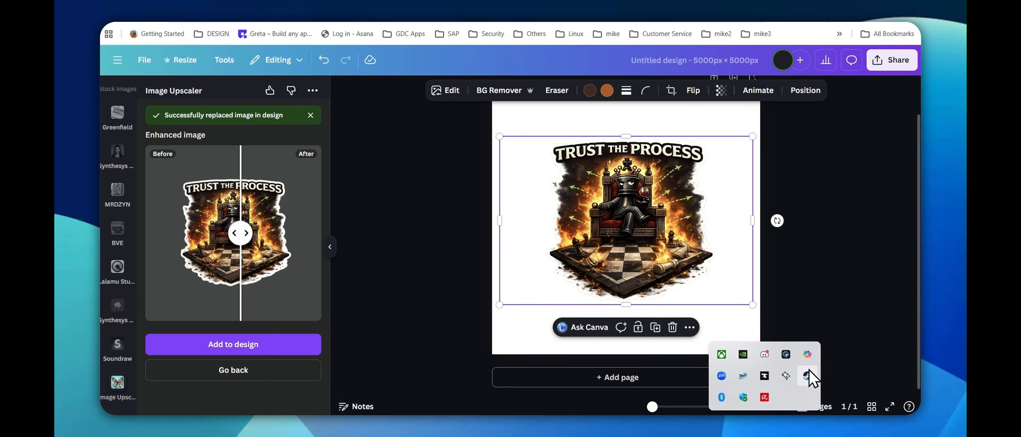
{"action": "left_click", "coordinate": [847, 362]}
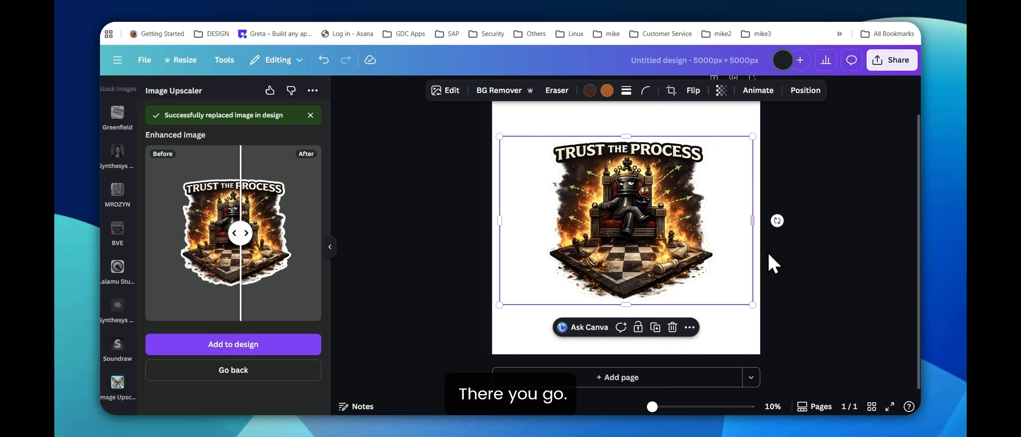
{"action": "left_click", "coordinate": [875, 61]}
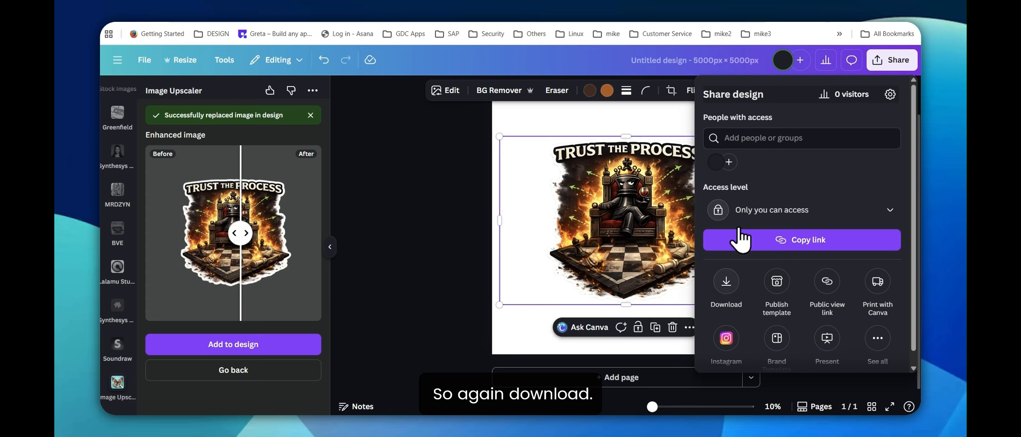
{"action": "left_click", "coordinate": [726, 281]}
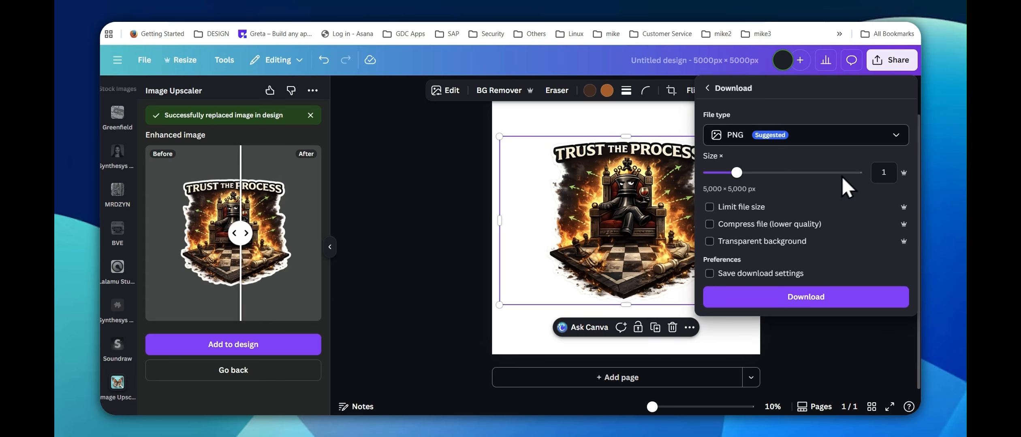
- Set the download file type to PDF Print with the CMYK color profile for professional printing, and enable saving the download settings
{"action": "left_click", "coordinate": [897, 138]}
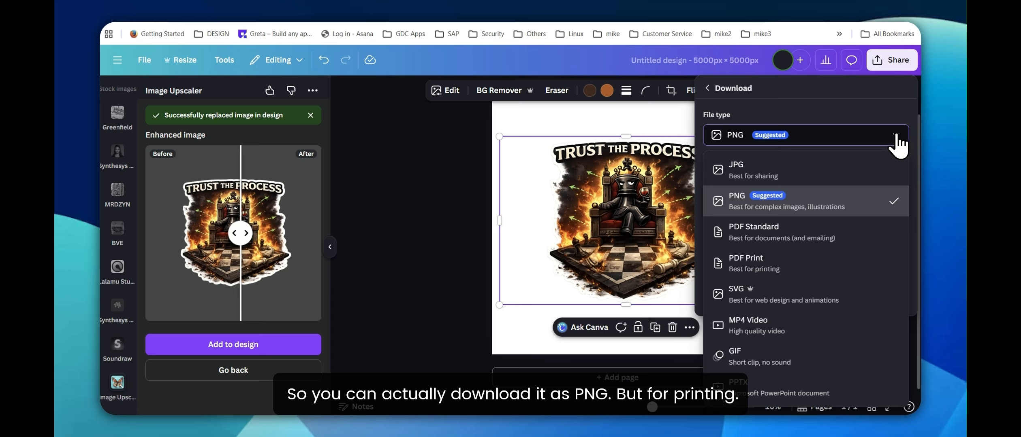
{"action": "left_click", "coordinate": [896, 138]}
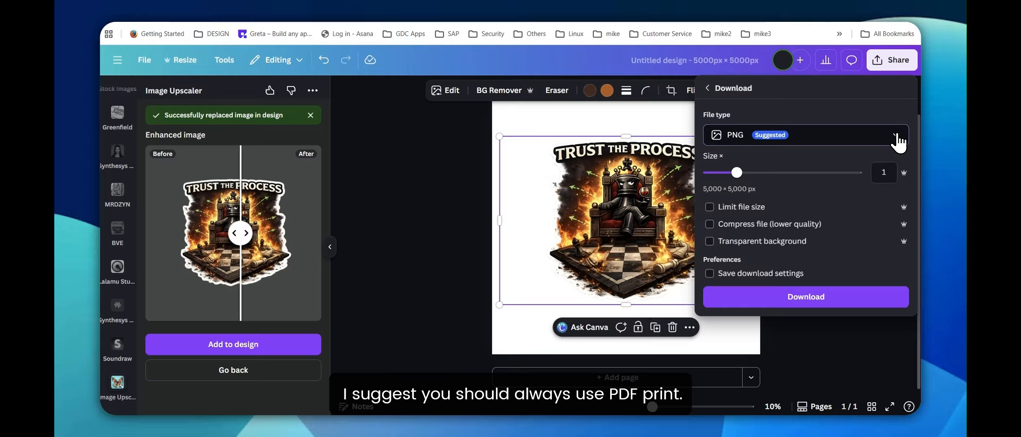
{"action": "left_click", "coordinate": [895, 140]}
{"action": "left_click", "coordinate": [775, 279]}
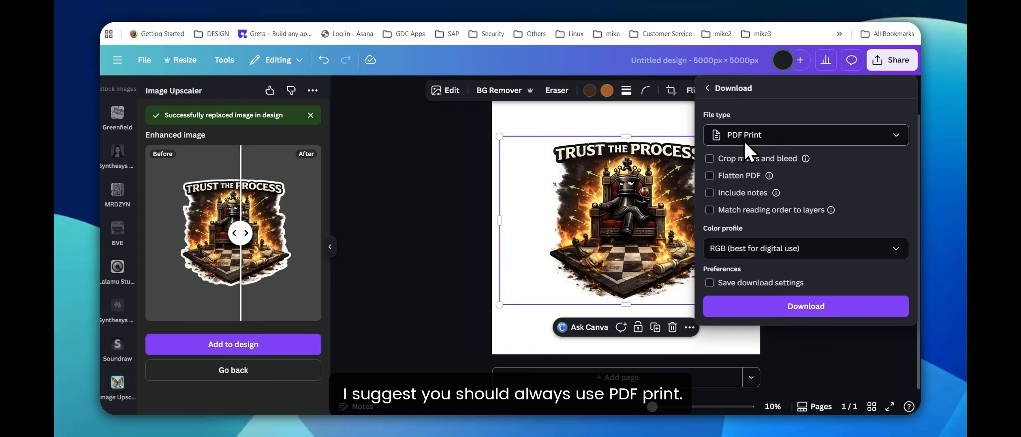
{"action": "left_click", "coordinate": [747, 248]}
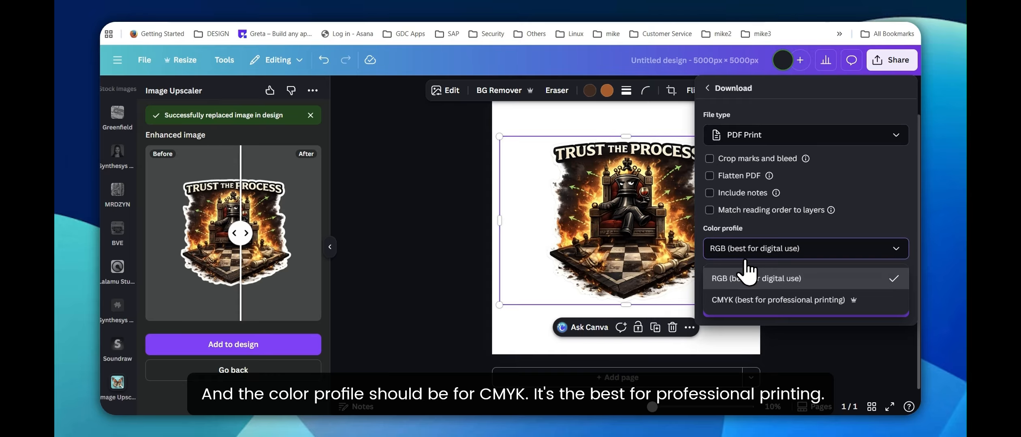
{"action": "left_click", "coordinate": [745, 300]}
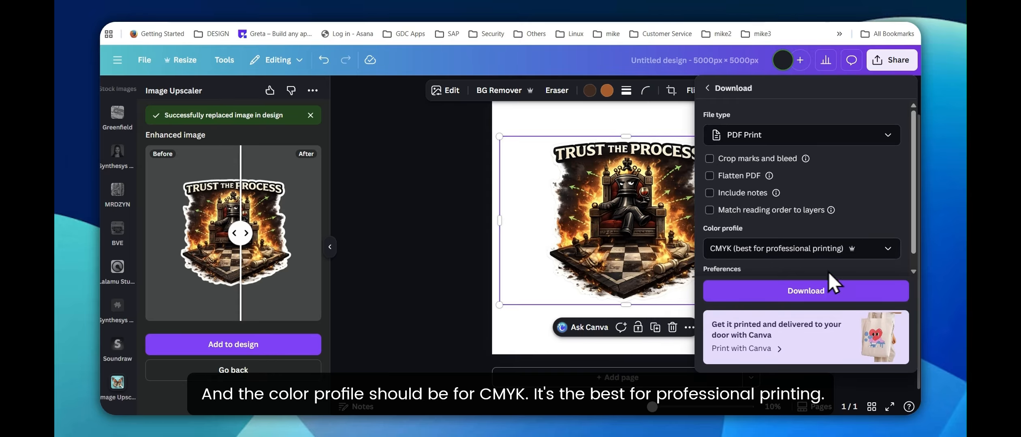
{"action": "scroll", "coordinate": [829, 272], "scroll_direction": "down", "scroll_amount": 1}
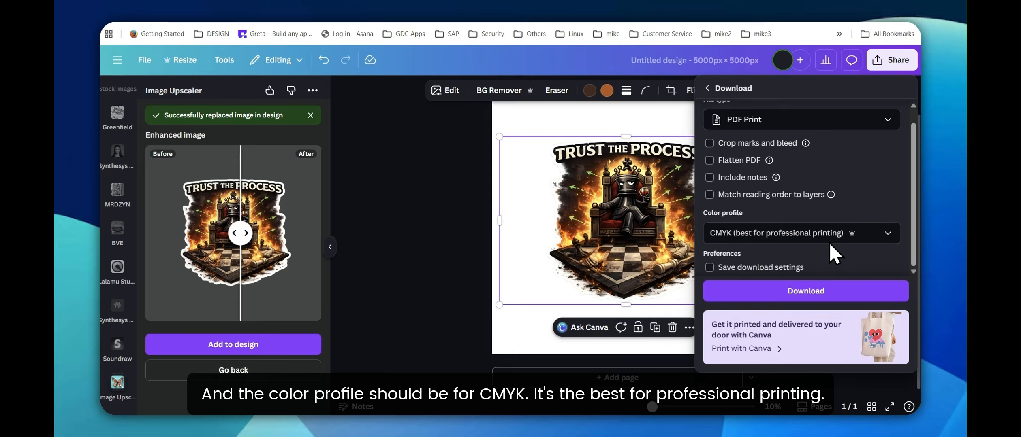
{"action": "left_click", "coordinate": [709, 267]}
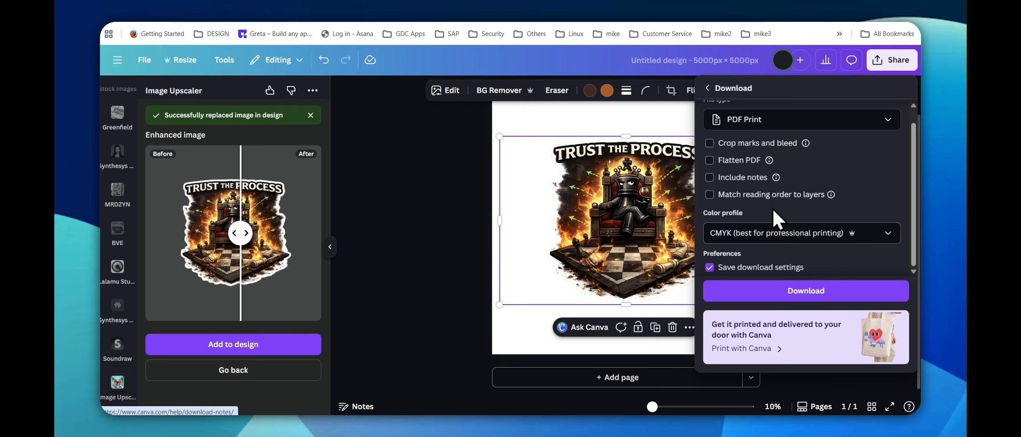
- Download the design as trust-the-process.pdf and dismiss the download completion notification
{"action": "left_click", "coordinate": [782, 293]}
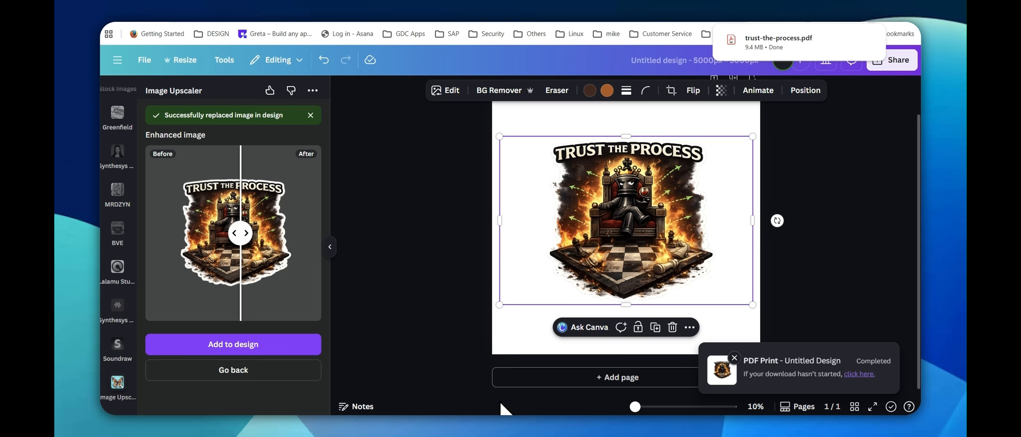
{"action": "left_click", "coordinate": [734, 359]}
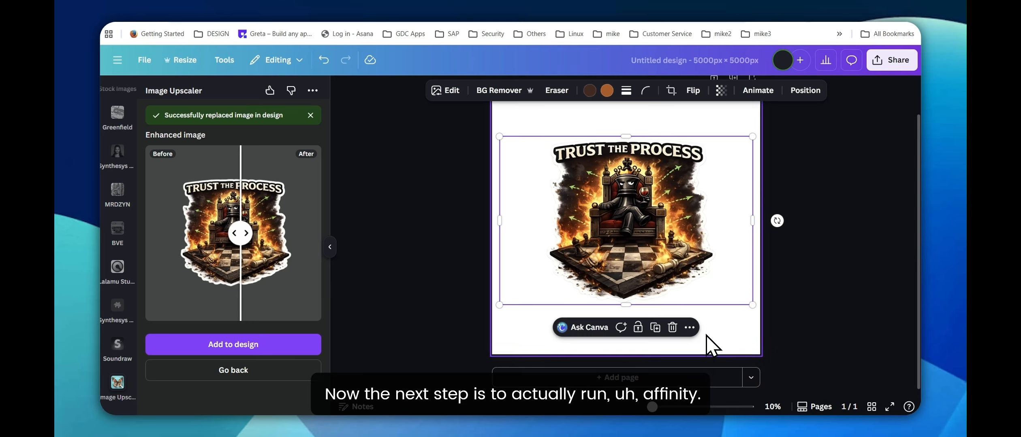
- Search the computer's installed apps for Affinity and launch it
{"action": "key", "text": "super+r"}
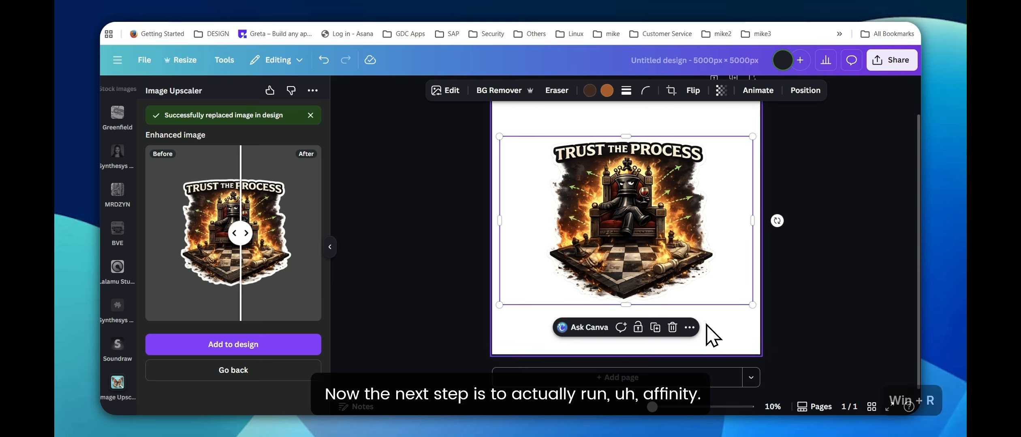
{"action": "key", "text": "Escape"}
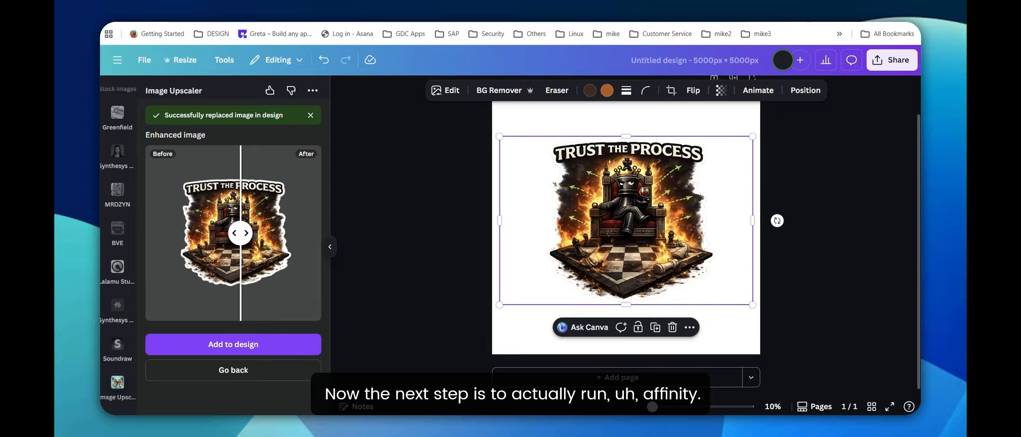
{"action": "key", "text": "super"}
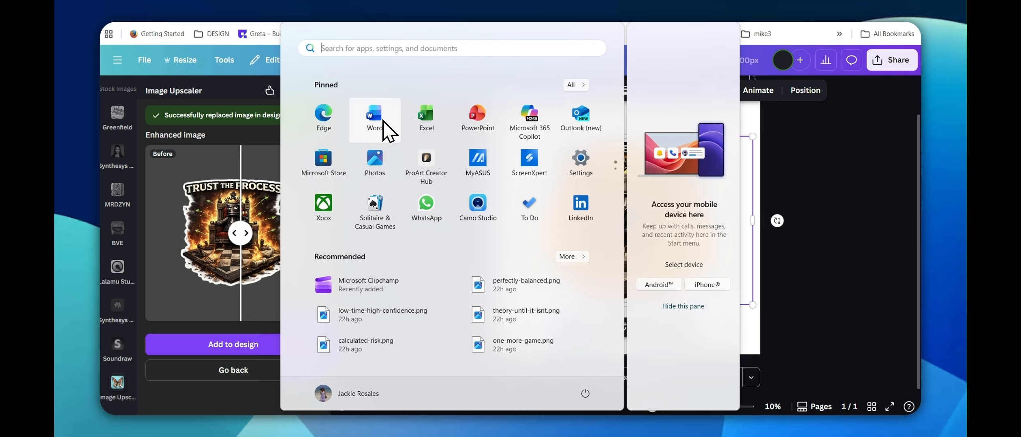
{"action": "type", "text": "aff"}
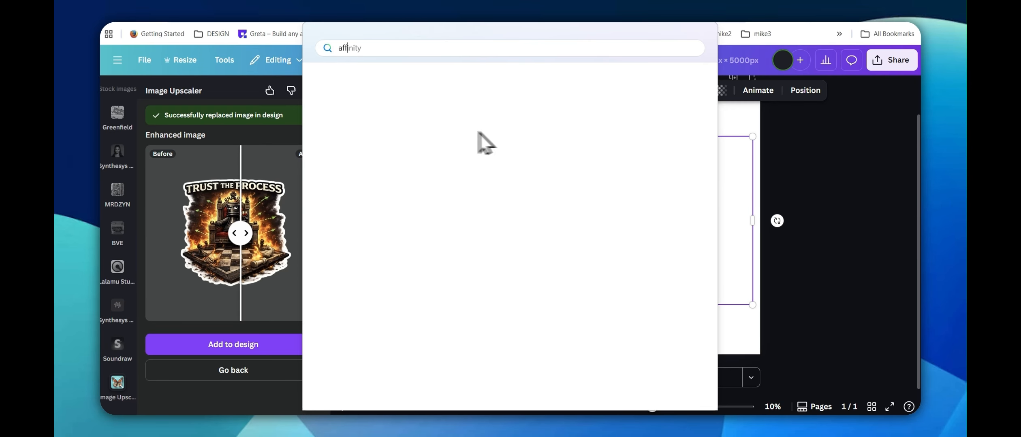
{"action": "left_click", "coordinate": [881, 252]}
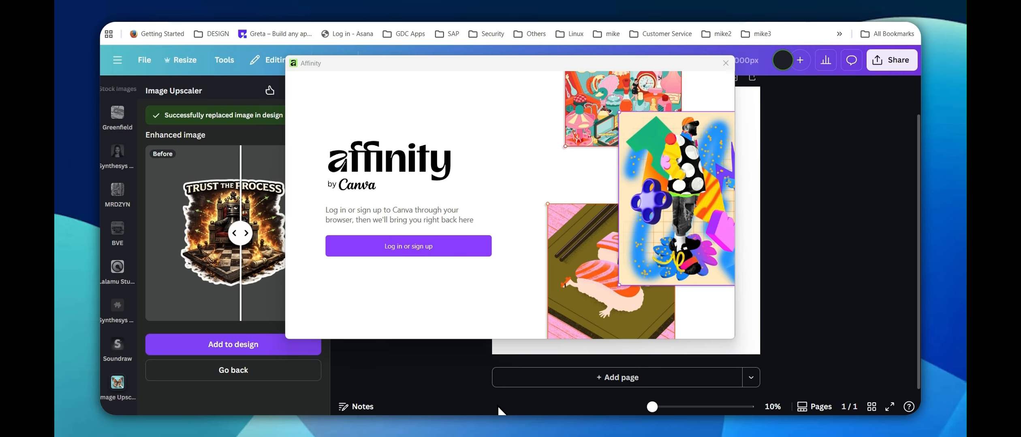
- Log in to Affinity by continuing with the existing Canva account and return to the desktop app
{"action": "left_click", "coordinate": [444, 250]}
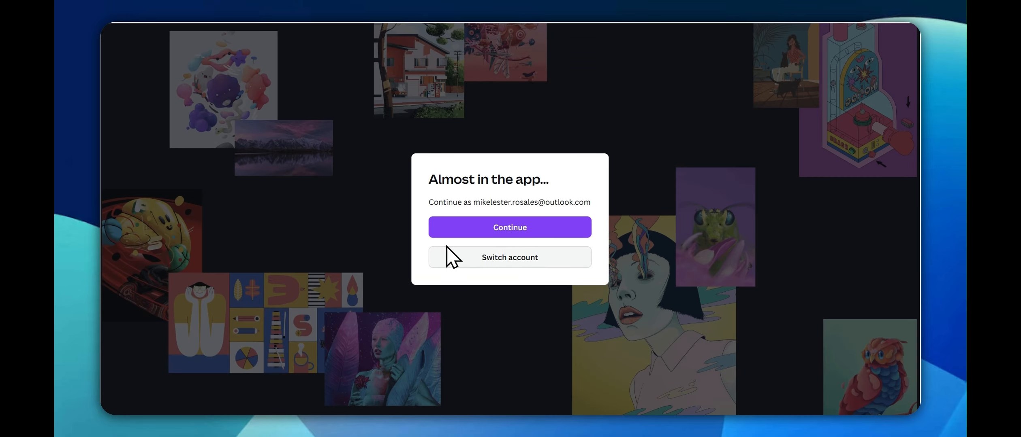
{"action": "left_click", "coordinate": [486, 224]}
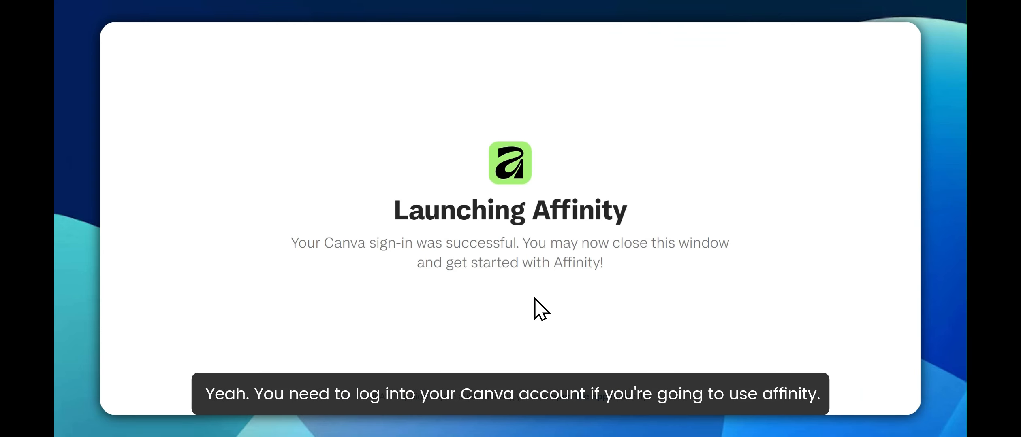
{"action": "left_click", "coordinate": [601, 400]}
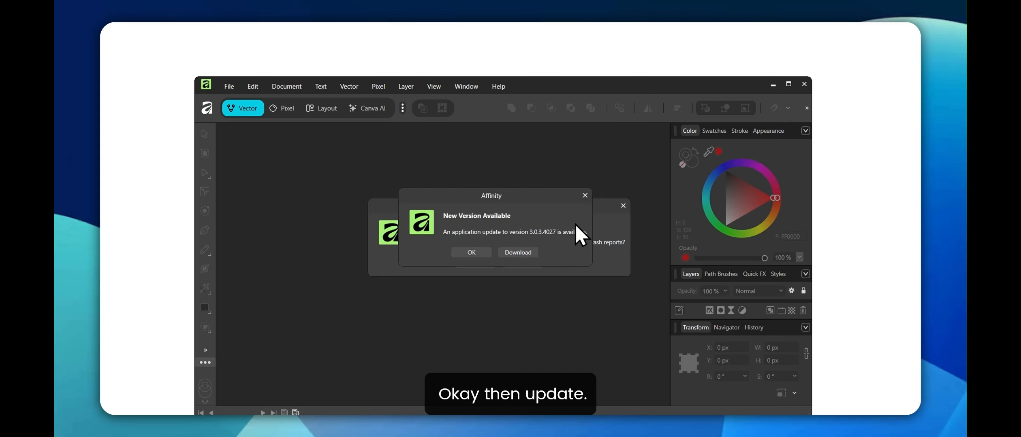
- Download the available Affinity update and save the installer as Affinity x64.exe in the Downloads folder
{"action": "left_click", "coordinate": [513, 252]}
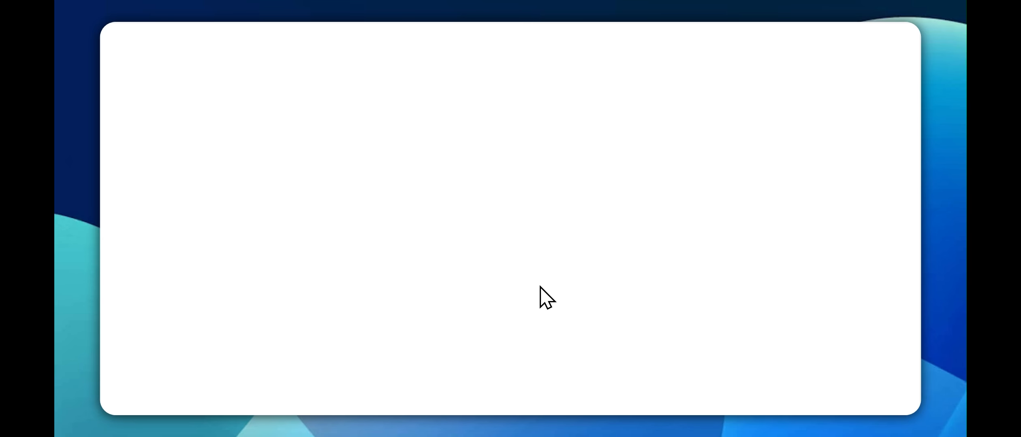
{"action": "key", "text": "alt+Tab"}
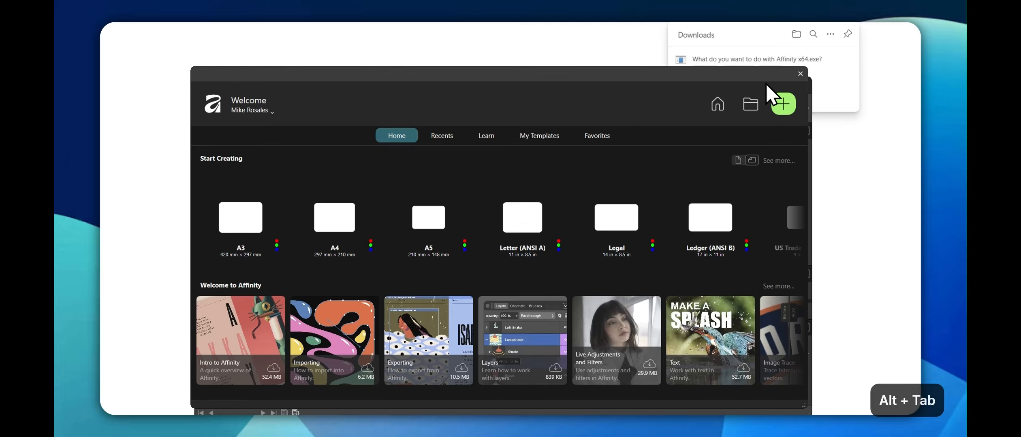
{"action": "left_click", "coordinate": [753, 30]}
{"action": "left_click", "coordinate": [736, 75]}
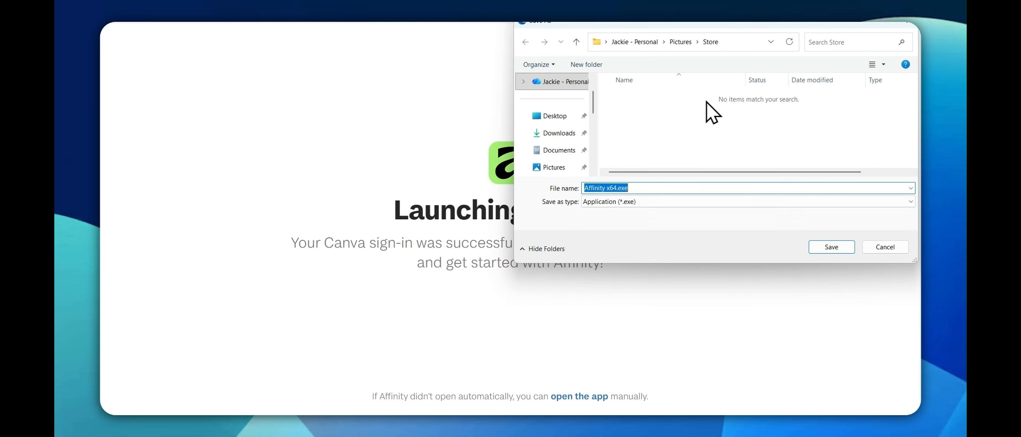
{"action": "left_click", "coordinate": [580, 135]}
{"action": "left_click", "coordinate": [820, 248]}
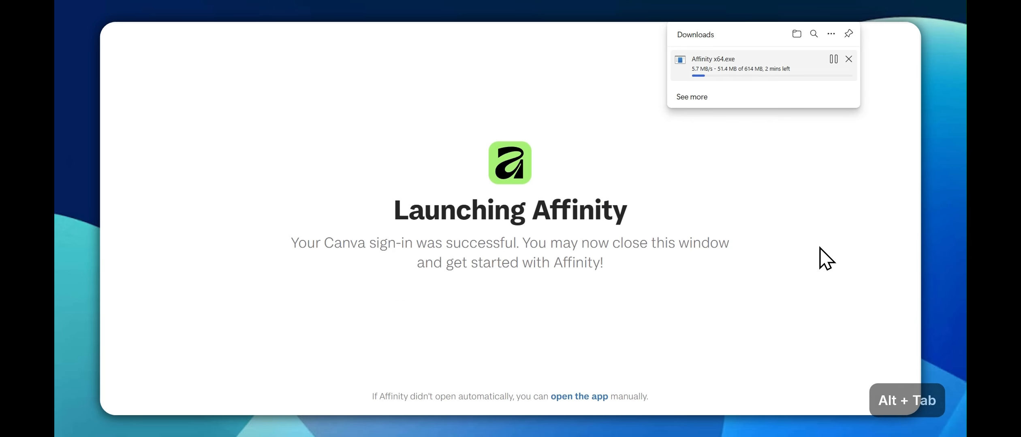
- Switch to Affinity and open trust-the-process.pdf, loading all pages with the default PDF import options
{"action": "key", "text": "alt+Tab"}
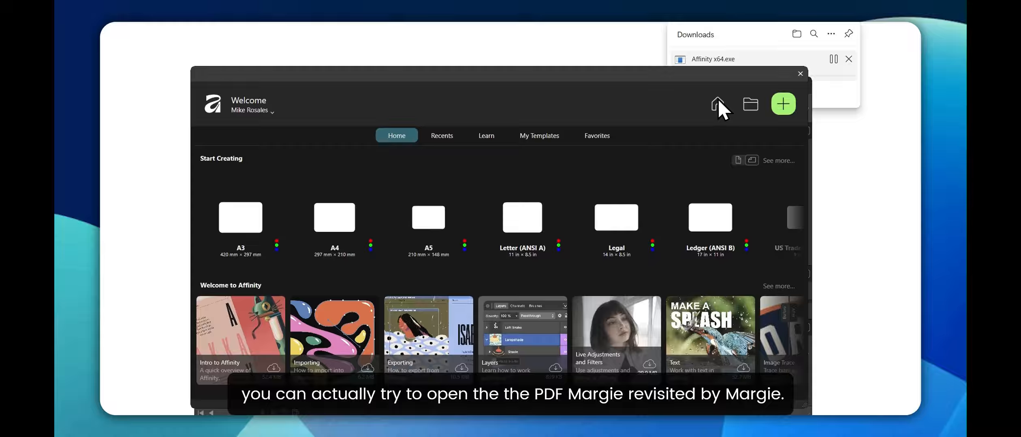
{"action": "left_click", "coordinate": [750, 108]}
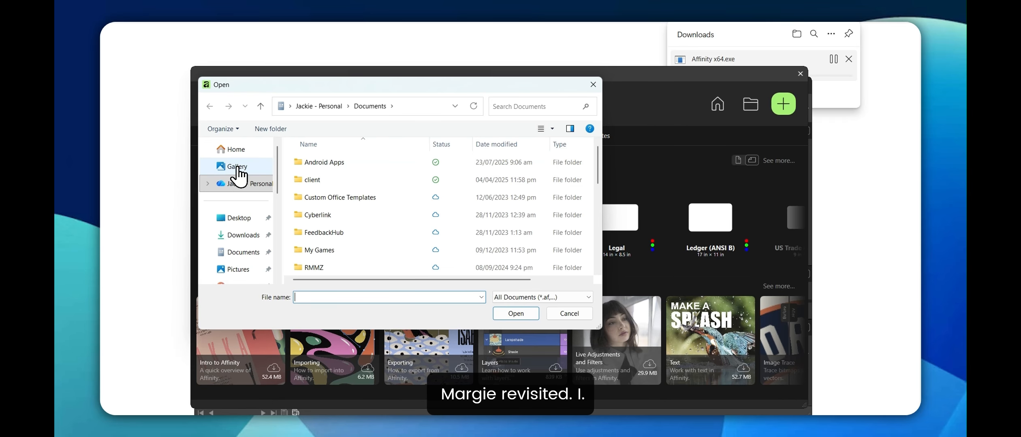
{"action": "left_click", "coordinate": [234, 150]}
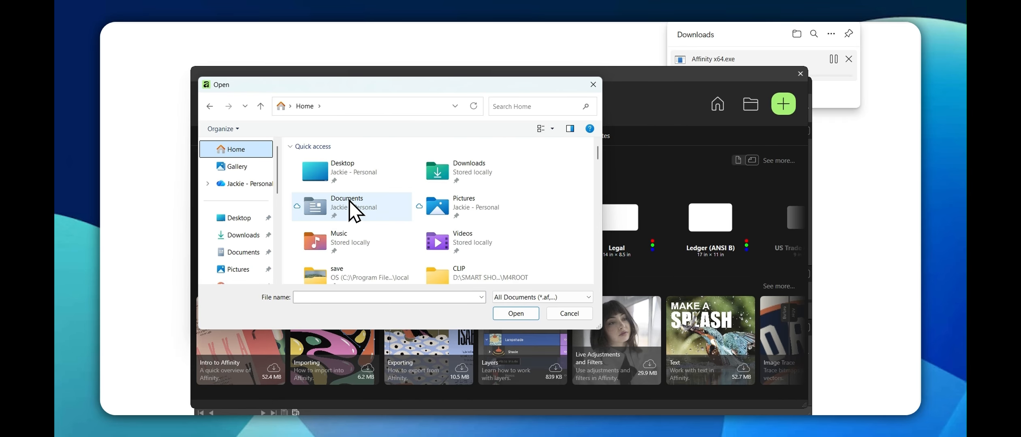
{"action": "double_click", "coordinate": [355, 242]}
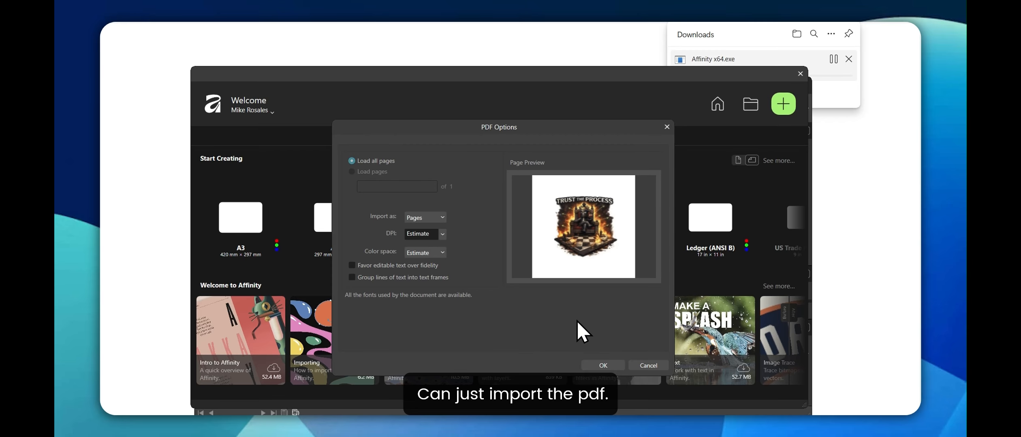
{"action": "left_click", "coordinate": [599, 360]}
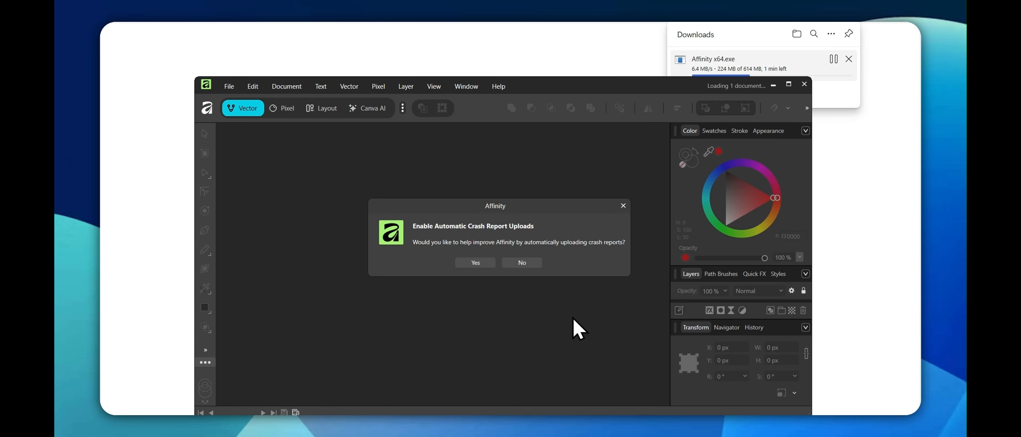
- Agree to automatic crash report uploads and maximize the Affinity window
{"action": "left_click", "coordinate": [472, 262]}
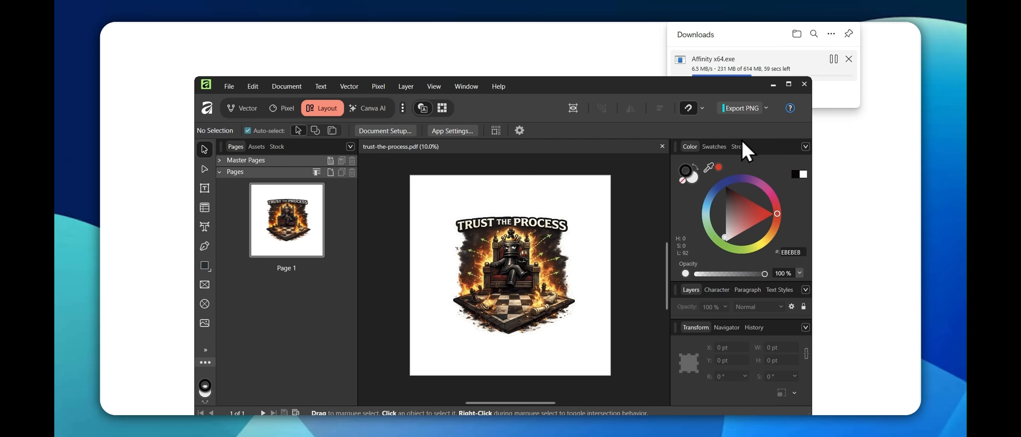
{"action": "left_click", "coordinate": [787, 85]}
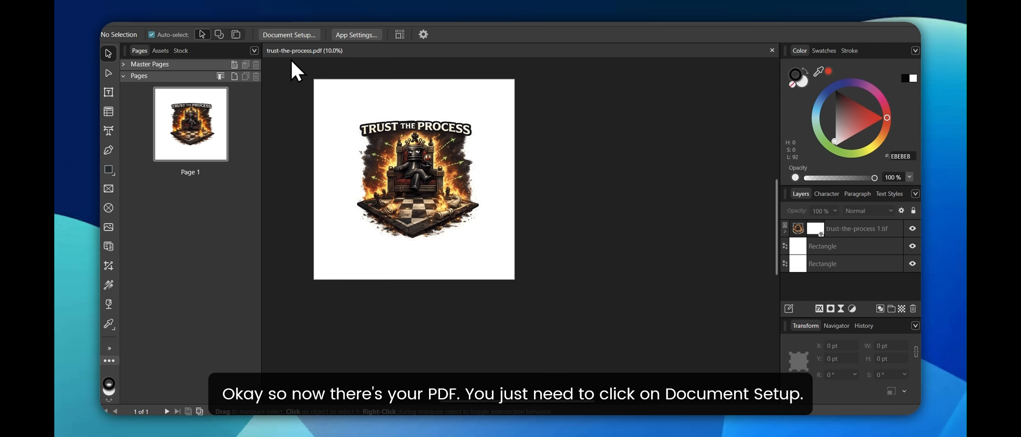
- Enable a transparent background in the document setup of trust-the-process.pdf
{"action": "left_click", "coordinate": [296, 33]}
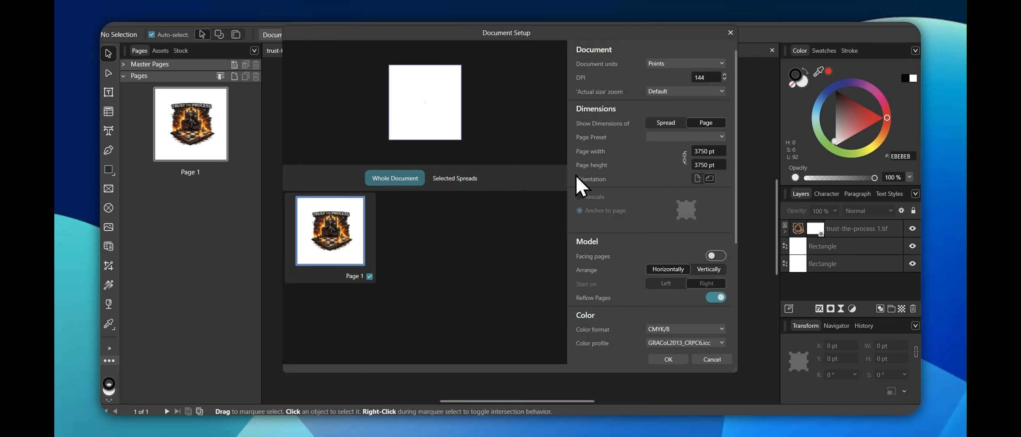
{"action": "scroll", "coordinate": [576, 176], "scroll_direction": "down", "scroll_amount": 1}
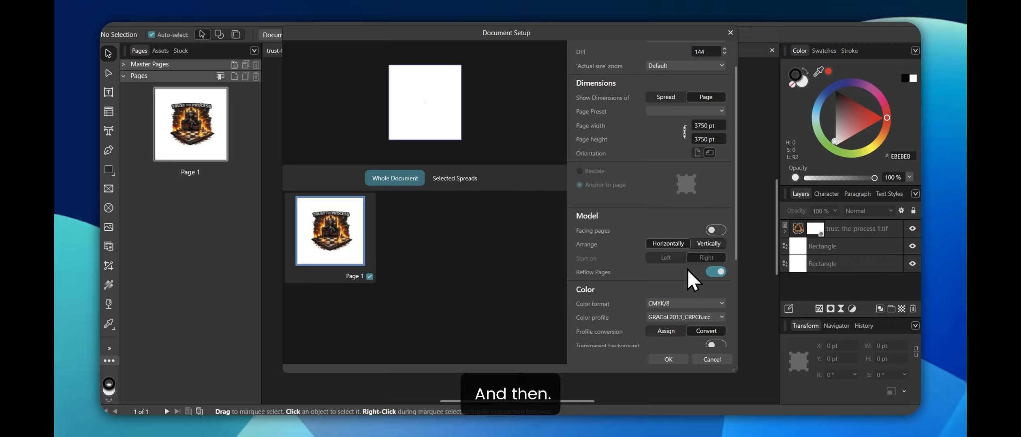
{"action": "scroll", "coordinate": [694, 261], "scroll_direction": "down", "scroll_amount": 2}
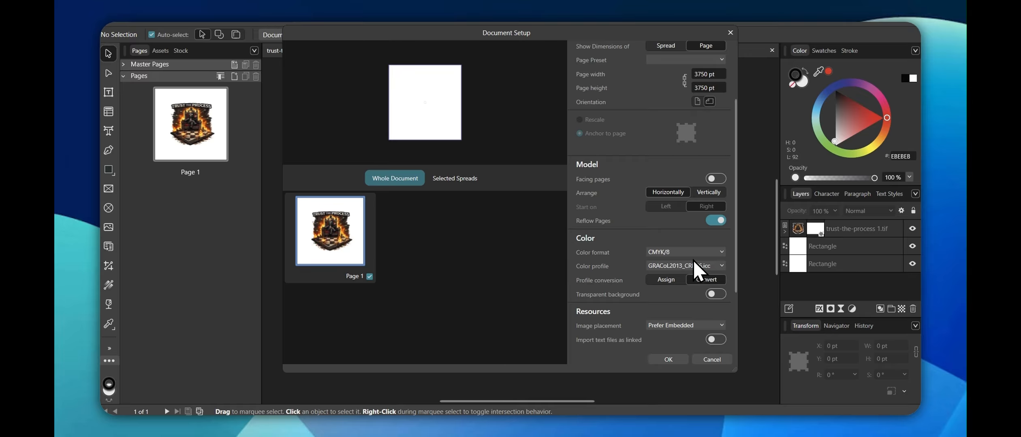
{"action": "left_click", "coordinate": [716, 295]}
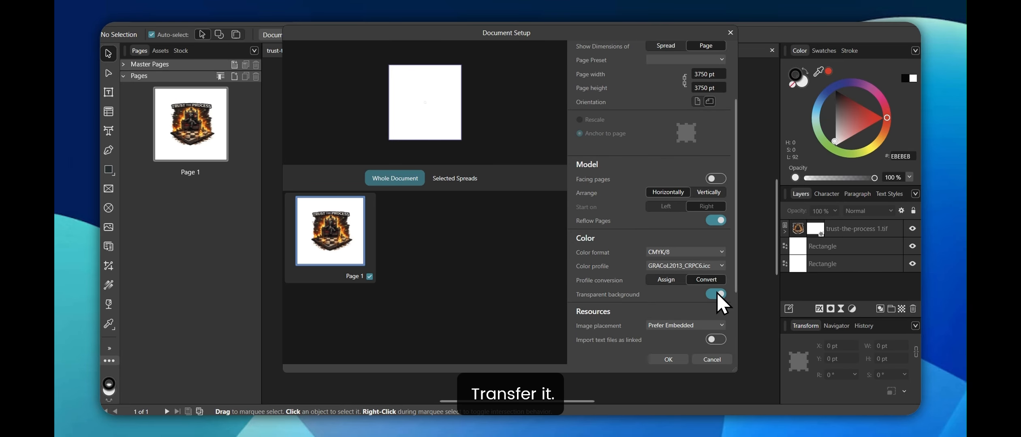
{"action": "left_click", "coordinate": [682, 359]}
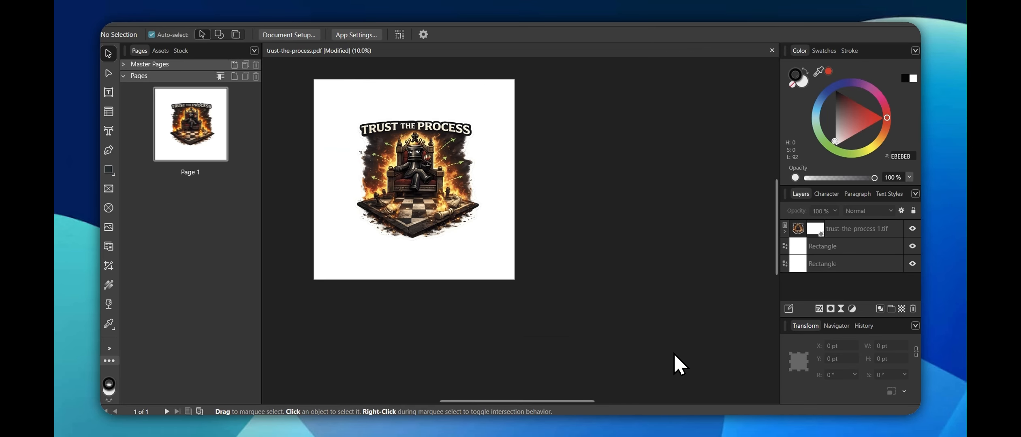
- Delete both white background rectangles beneath the artwork and check the remaining image layer's pixel size and DPI
{"action": "left_click", "coordinate": [793, 246]}
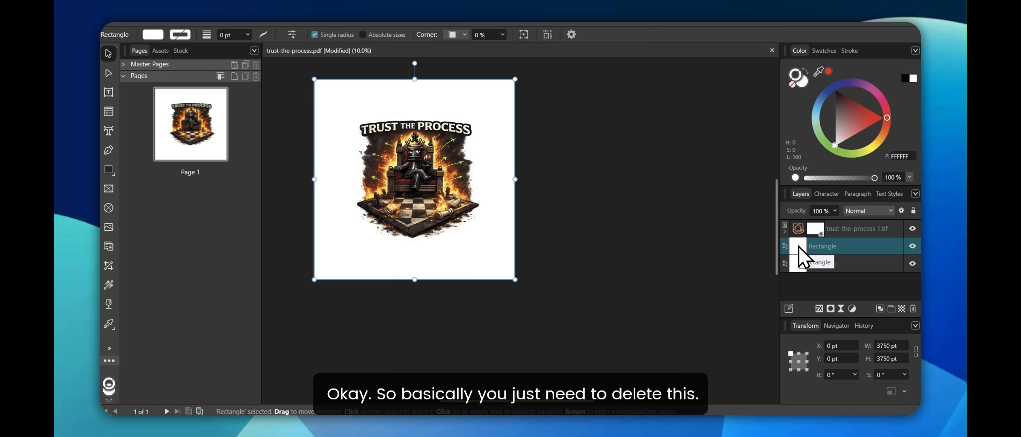
{"action": "key", "text": "Delete"}
{"action": "key", "text": "Delete"}
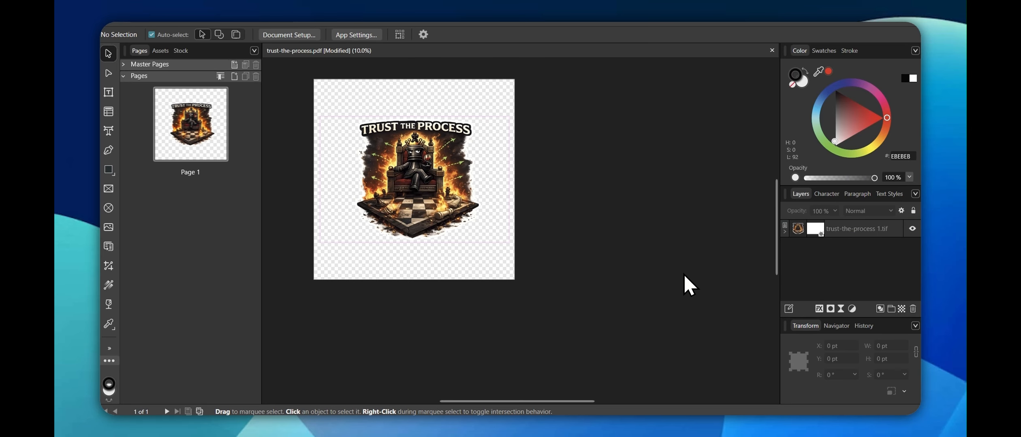
{"action": "left_click", "coordinate": [832, 230]}
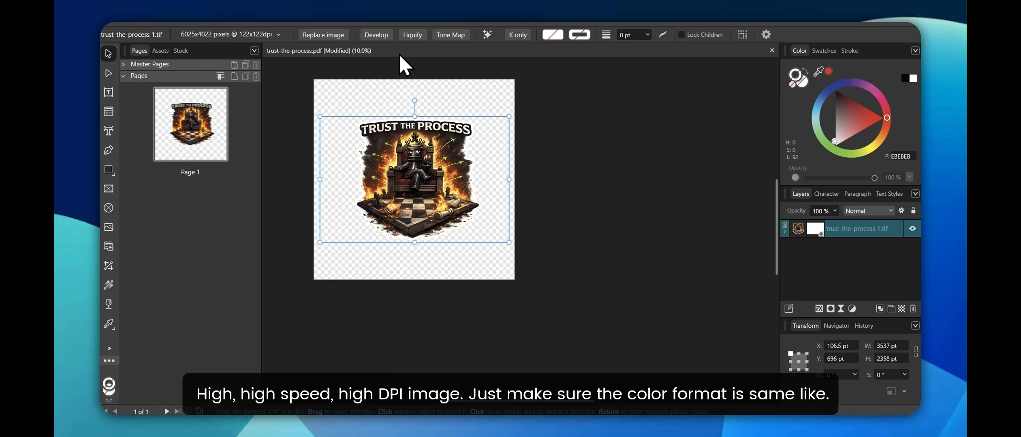
{"action": "left_click", "coordinate": [651, 182]}
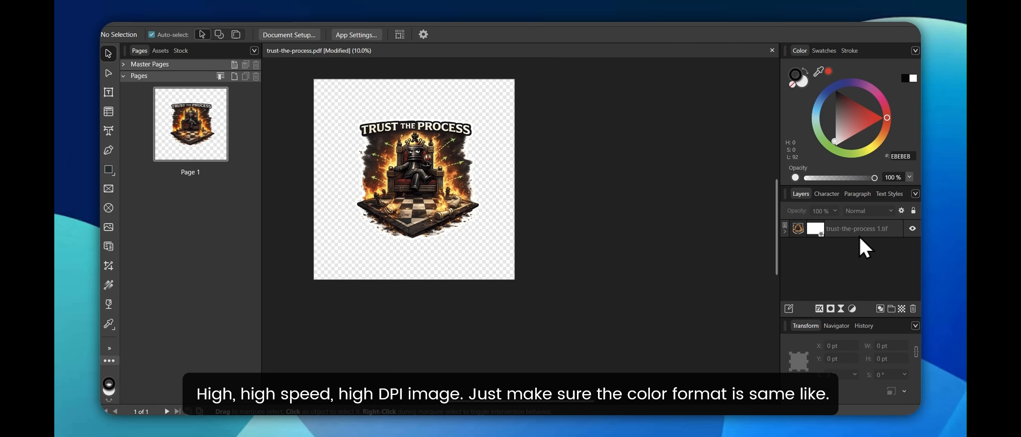
- Check the document's colour format and profile, and set the document resolution to 300 DPI
{"action": "left_click", "coordinate": [304, 35]}
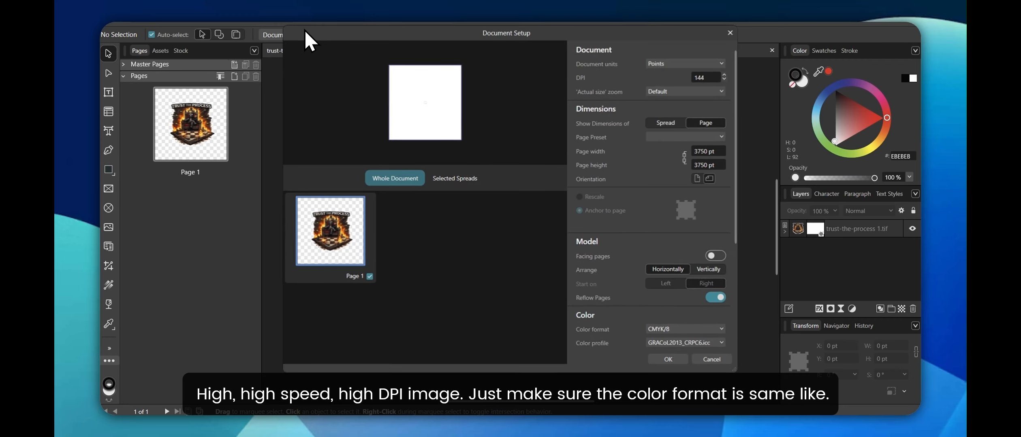
{"action": "scroll", "coordinate": [633, 265], "scroll_direction": "down", "scroll_amount": 2}
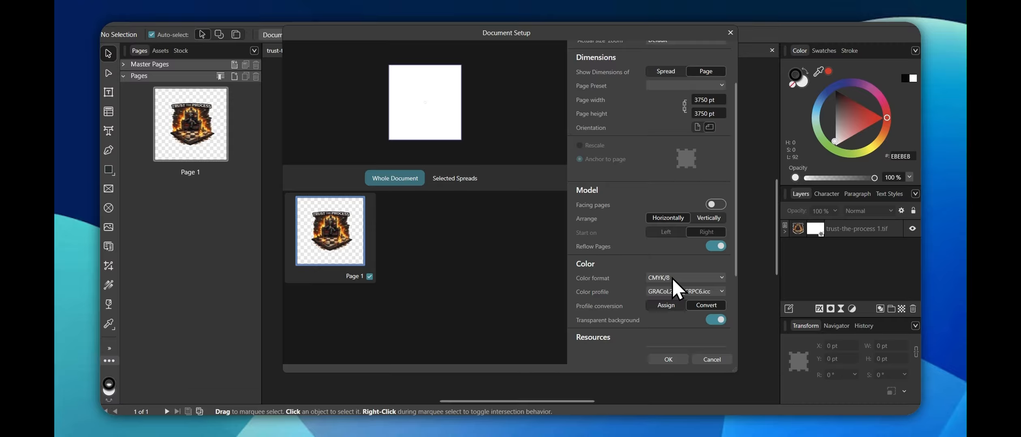
{"action": "scroll", "coordinate": [677, 289], "scroll_direction": "up", "scroll_amount": 1}
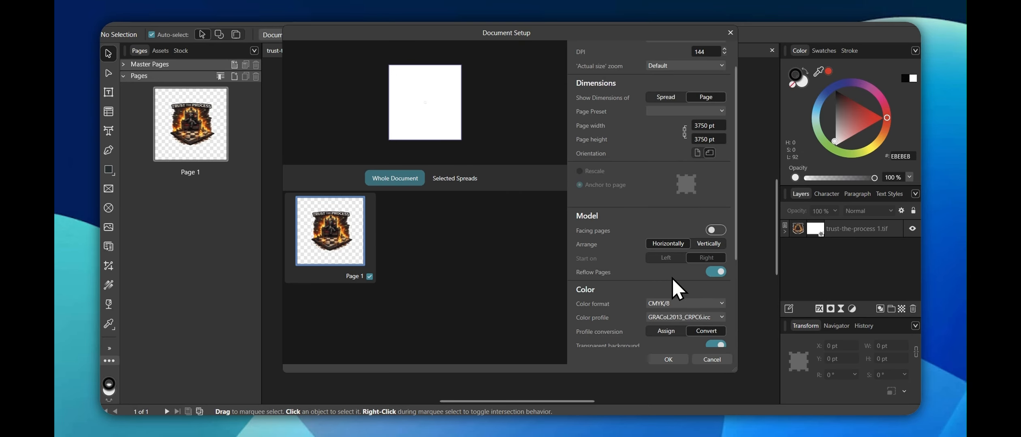
{"action": "scroll", "coordinate": [677, 289], "scroll_direction": "up", "scroll_amount": 1}
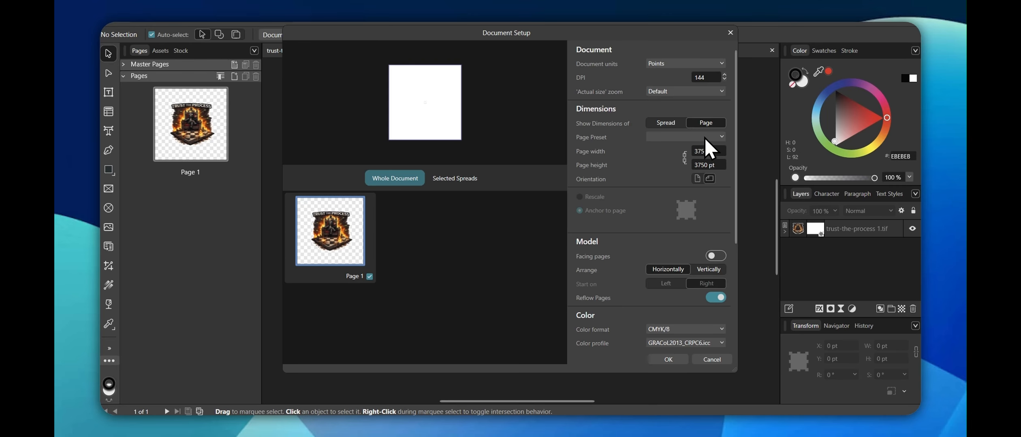
{"action": "left_click", "coordinate": [707, 77]}
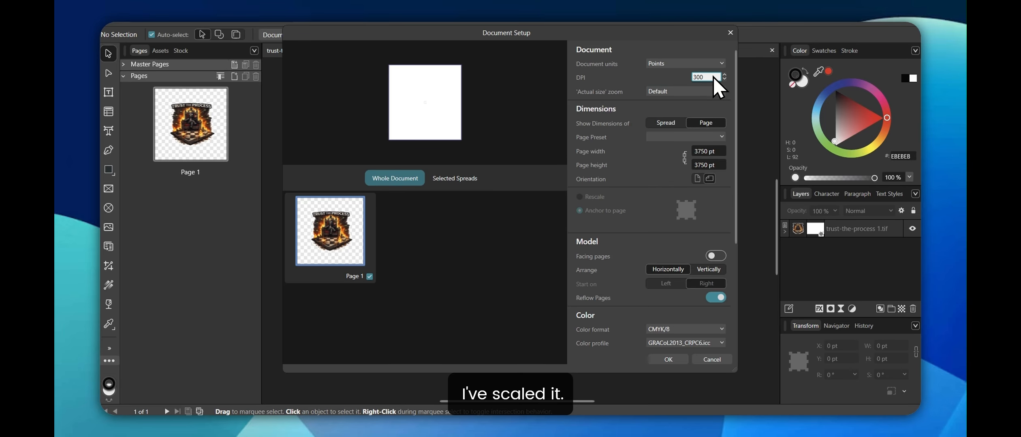
{"action": "type", "text": "300"}
{"action": "key", "text": "Tab"}
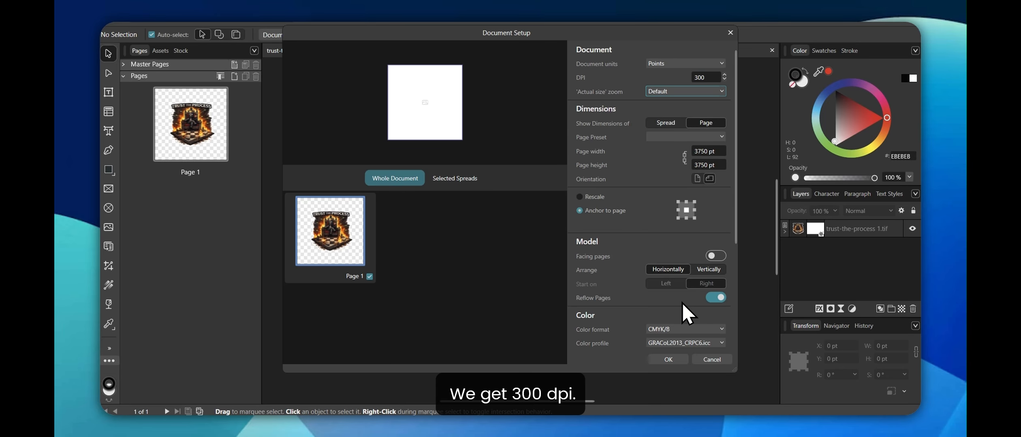
{"action": "left_click", "coordinate": [676, 360]}
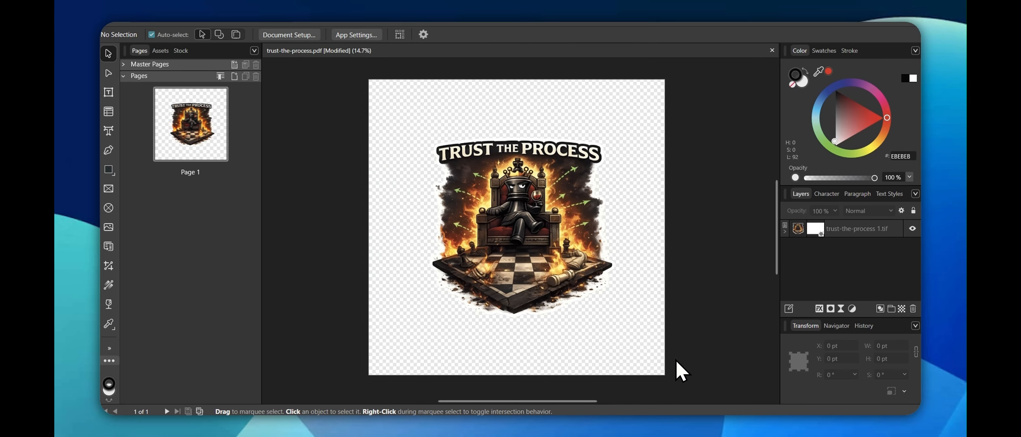
- Scale the artwork image proportionally to span the full page width, 3750 pt by 2500 pt
{"action": "left_click", "coordinate": [494, 265]}
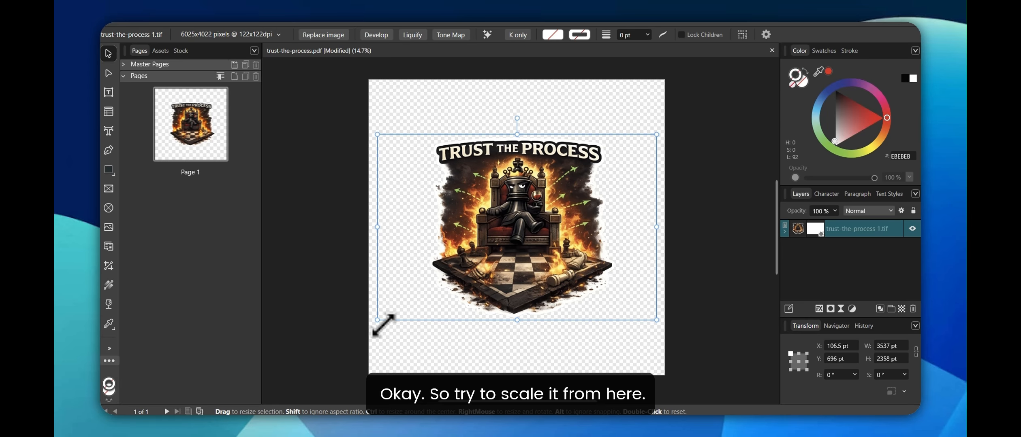
{"action": "left_click_drag", "start_coordinate": [381, 328], "coordinate": [373, 333]}
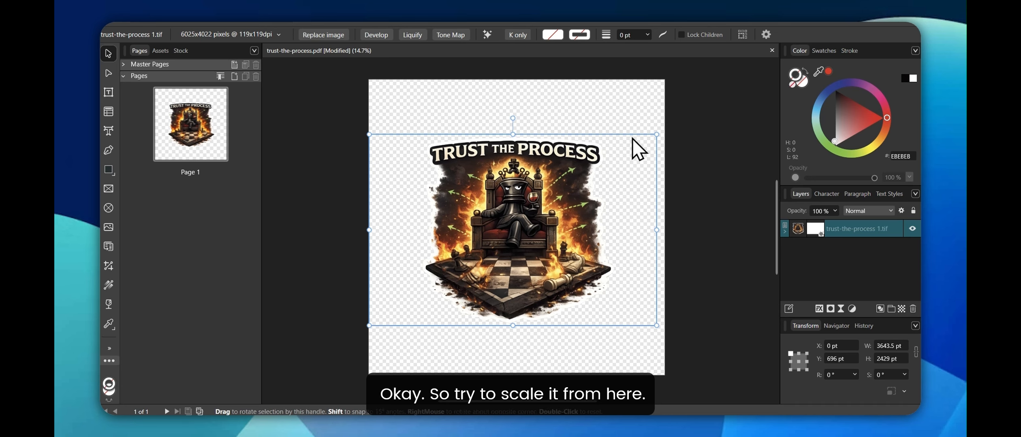
{"action": "left_click_drag", "start_coordinate": [657, 135], "coordinate": [665, 128]}
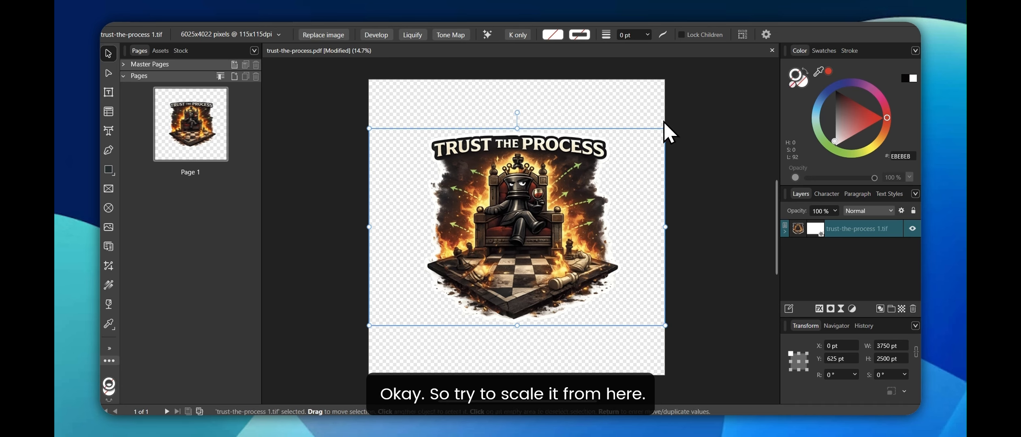
{"action": "left_click", "coordinate": [335, 153]}
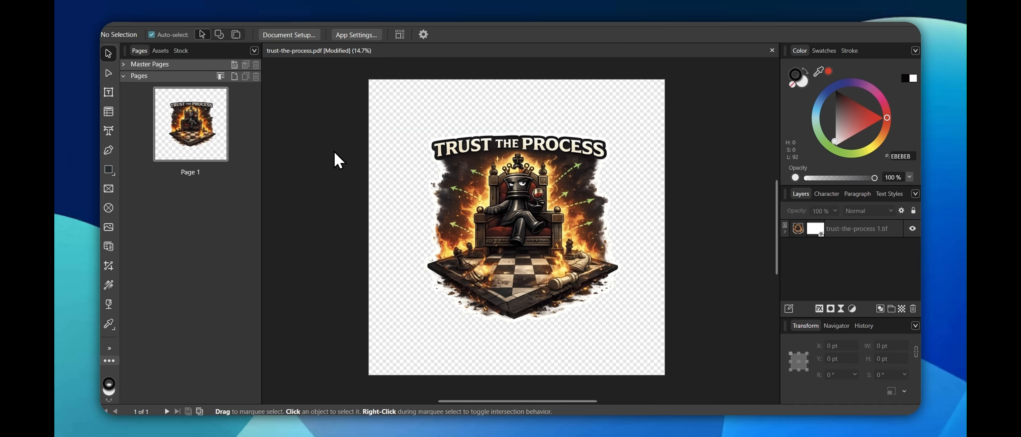
{"action": "left_click", "coordinate": [369, 160]}
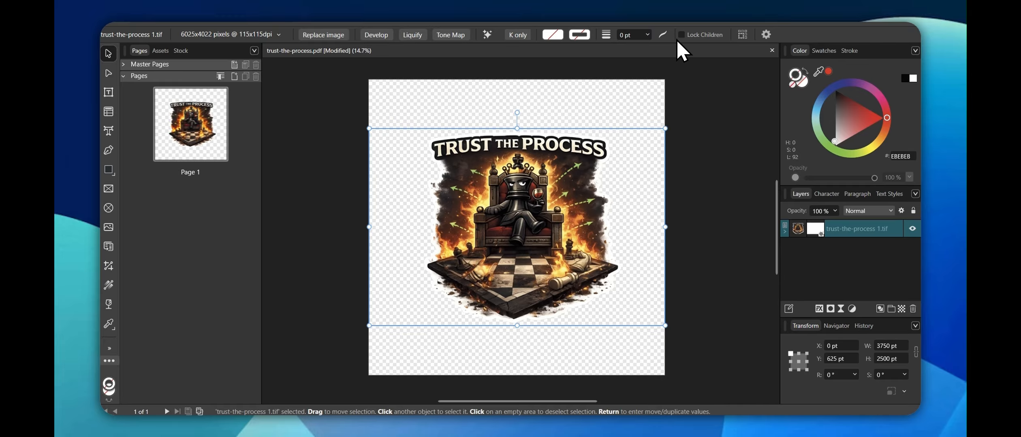
{"action": "left_click_drag", "start_coordinate": [513, 257], "coordinate": [514, 255]}
{"action": "left_click", "coordinate": [710, 189]}
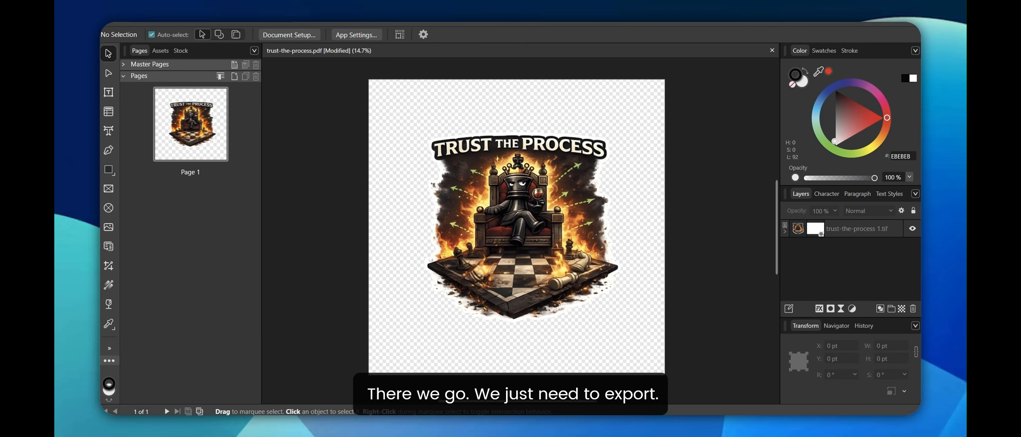
- Set up a PNG export of the whole document at 5000 by 5000 px
{"action": "left_click", "coordinate": [137, 23]}
{"action": "mouse_move", "coordinate": [174, 285]}
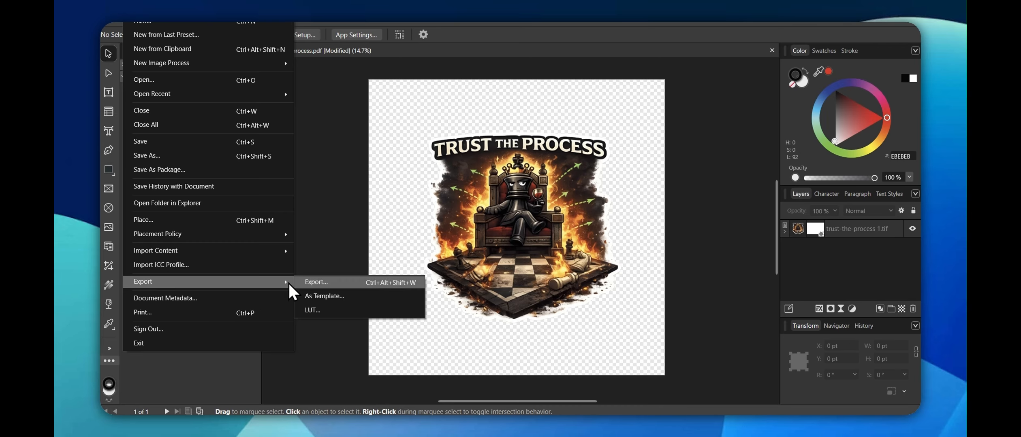
{"action": "left_click", "coordinate": [312, 282]}
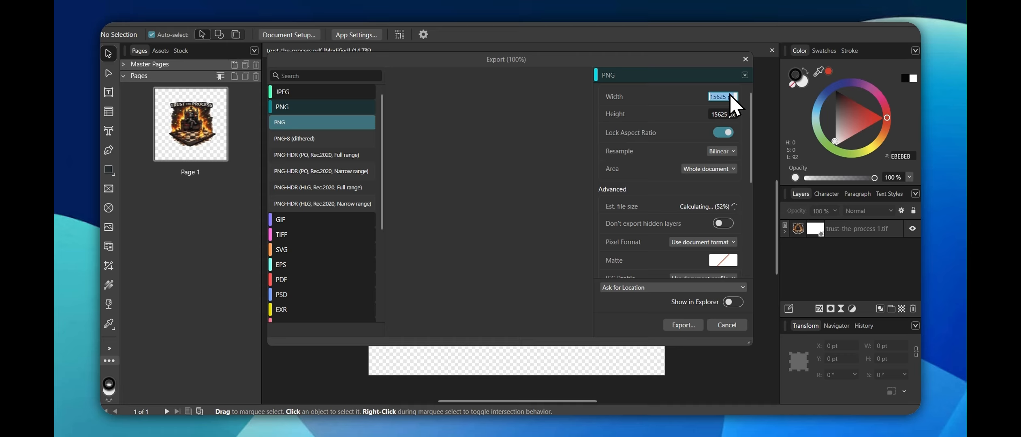
{"action": "key", "text": "Clear"}
{"action": "type", "text": "5000"}
{"action": "key", "text": "Tab"}
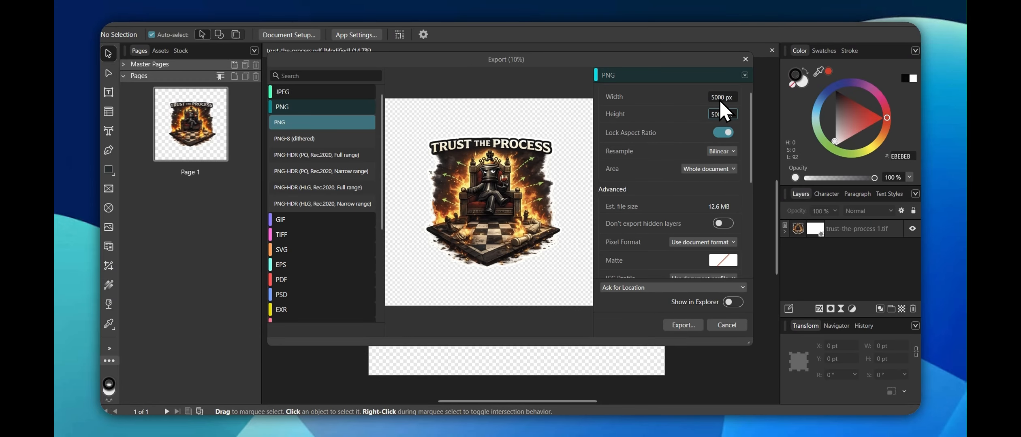
- Export the PNG to the Store folder in Pictures under the file name trust-the-process-final
{"action": "left_click", "coordinate": [688, 324]}
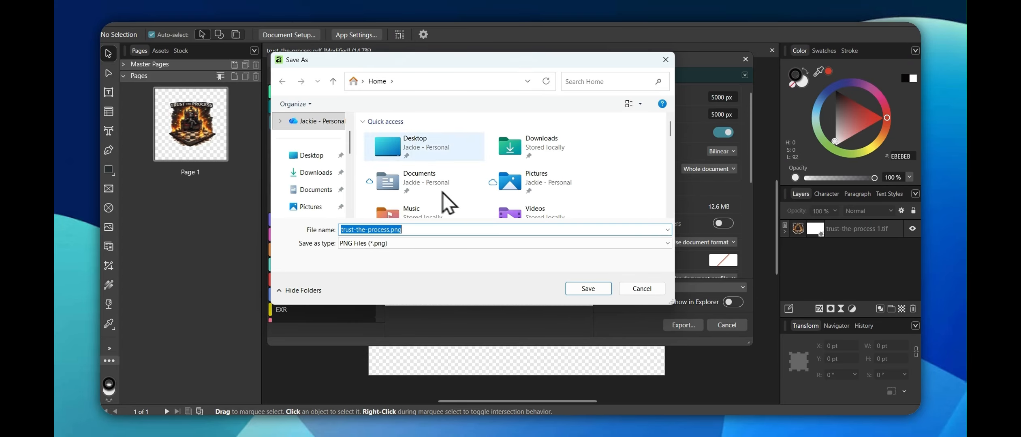
{"action": "scroll", "coordinate": [309, 155], "scroll_direction": "up", "scroll_amount": 2}
{"action": "left_click", "coordinate": [307, 125]}
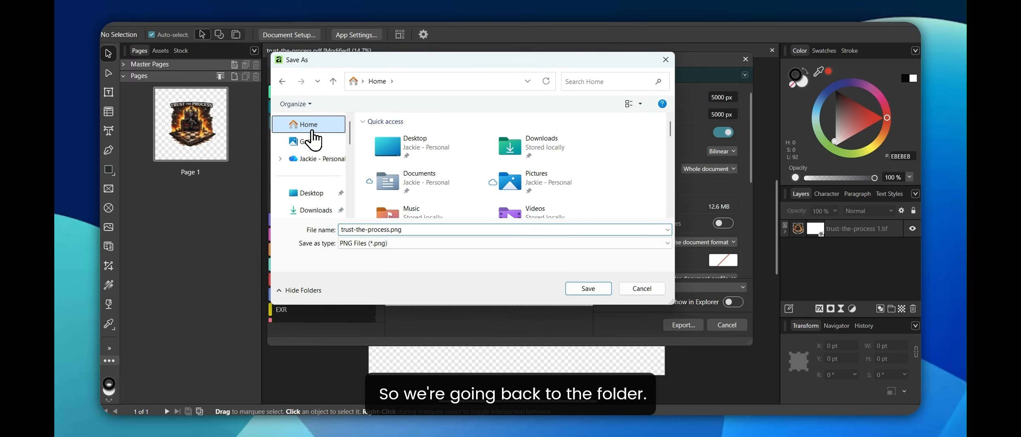
{"action": "scroll", "coordinate": [436, 192], "scroll_direction": "down", "scroll_amount": 3}
{"action": "double_click", "coordinate": [433, 181]}
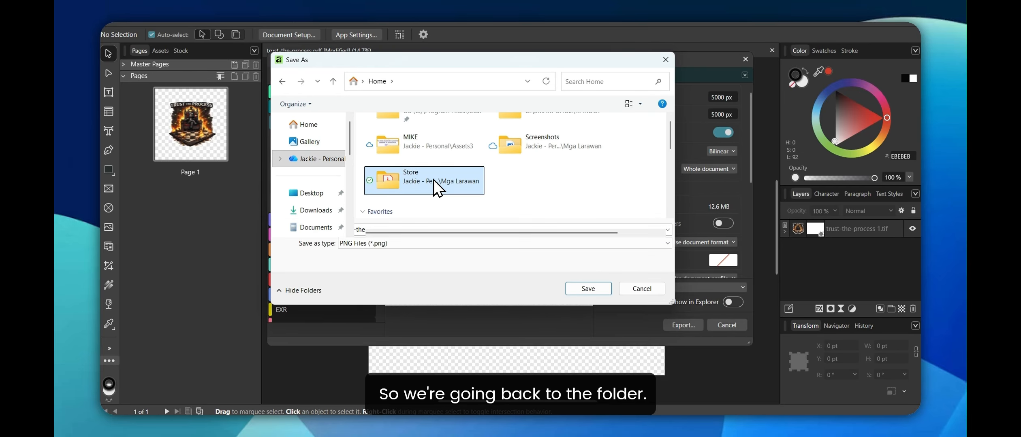
{"action": "double_click", "coordinate": [387, 233]}
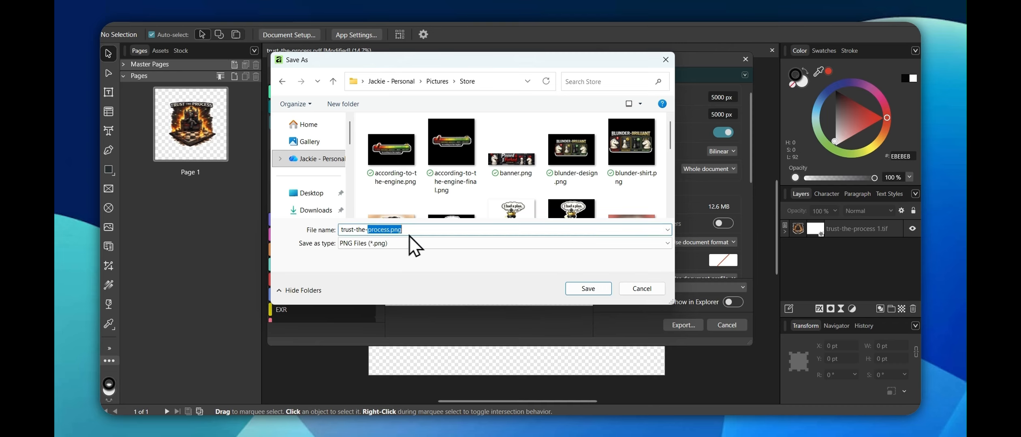
{"action": "key", "text": "Right"}
{"action": "key", "text": "BackSpace"}
{"action": "key", "text": "BackSpace"}
{"action": "key", "text": "BackSpace"}
{"action": "key", "text": "BackSpace"}
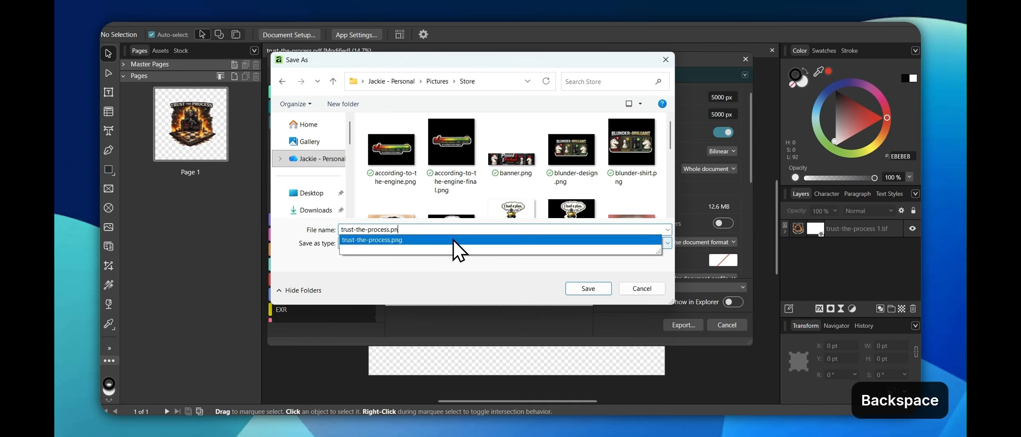
{"action": "type", "text": "-"}
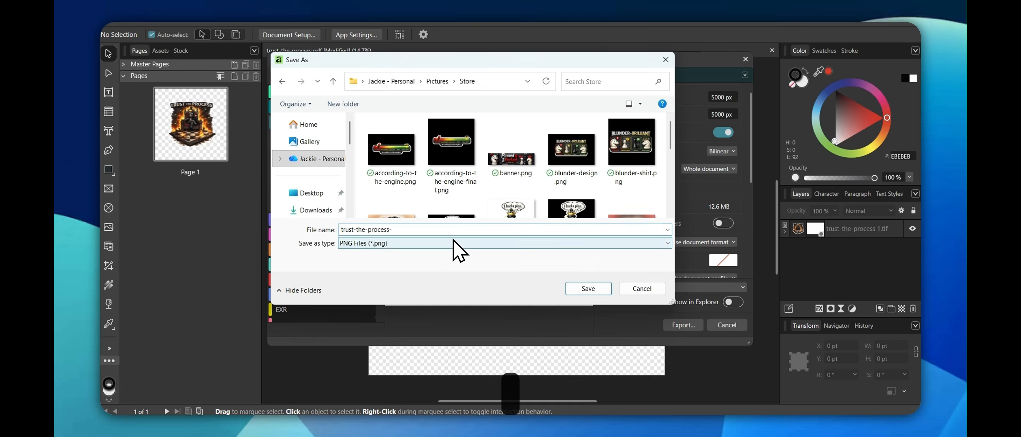
{"action": "type", "text": "fina"}
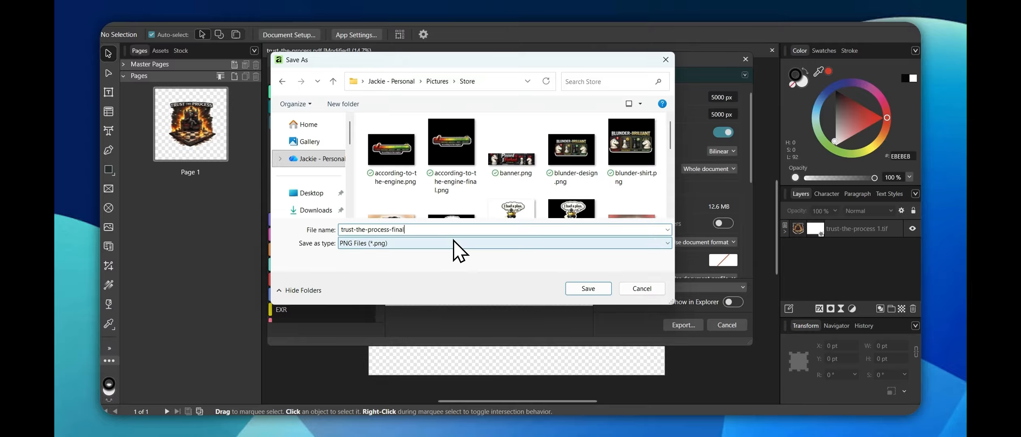
{"action": "type", "text": "l"}
{"action": "key", "text": "Return"}
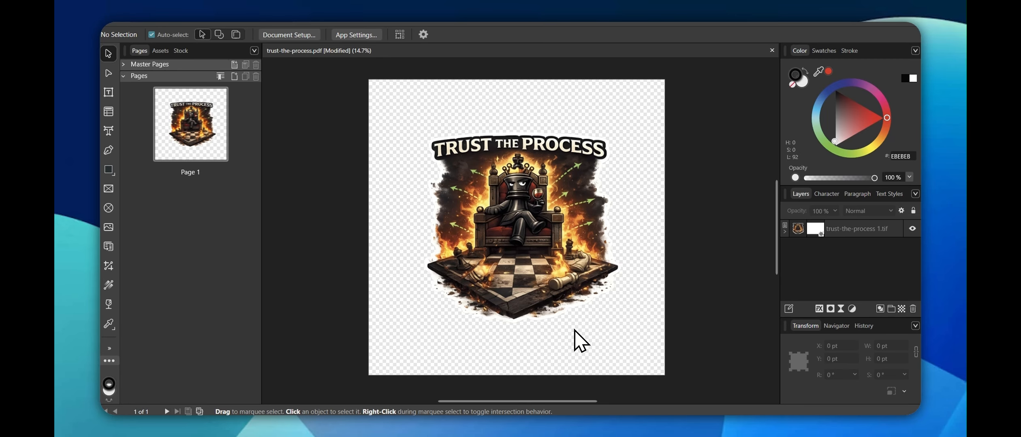
{"action": "key", "text": "alt+Tab"}
{"action": "key", "text": "Tab"}
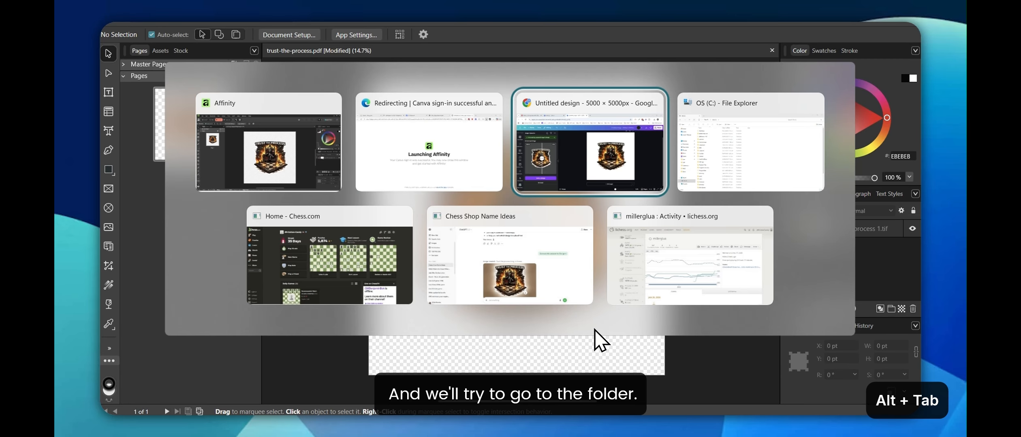
{"action": "key", "text": "Tab"}
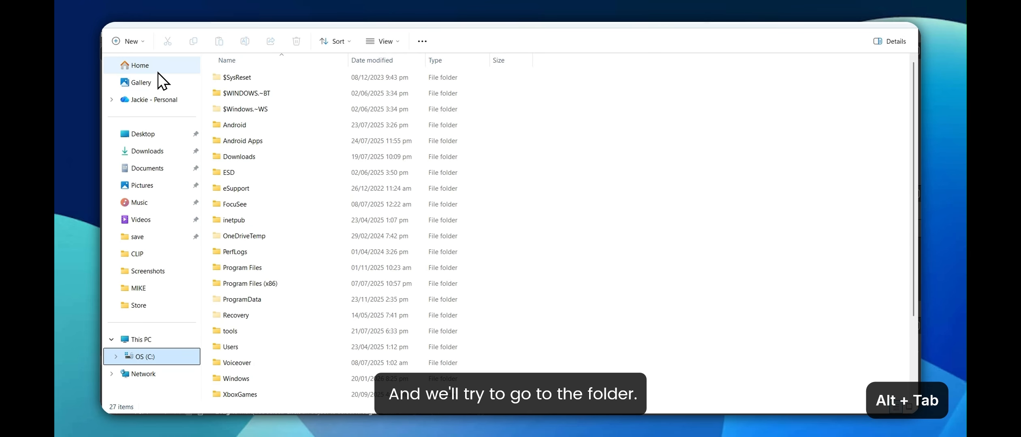
{"action": "left_click", "coordinate": [158, 72]}
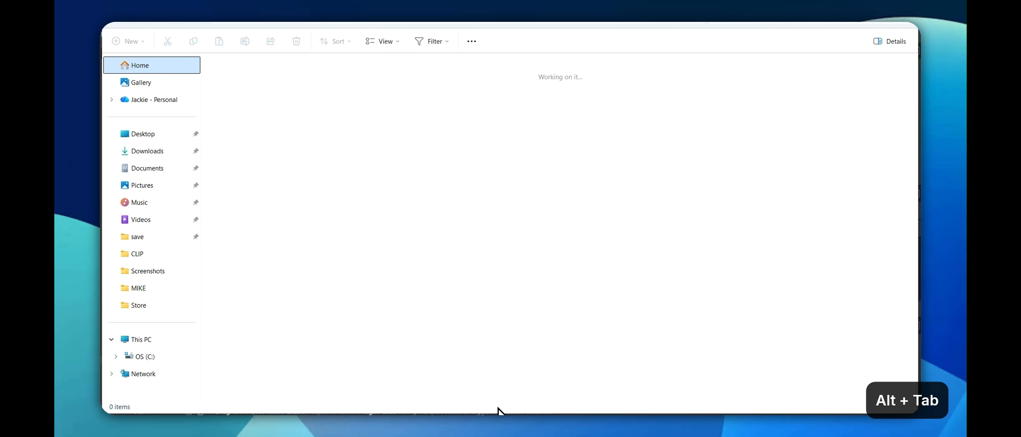
- Switch to the Redbubble portfolio page in Chrome and start adding a new work
{"action": "key", "text": "alt+Tab"}
{"action": "key", "text": "alt+Tab"}
{"action": "key", "text": "alt+Tab"}
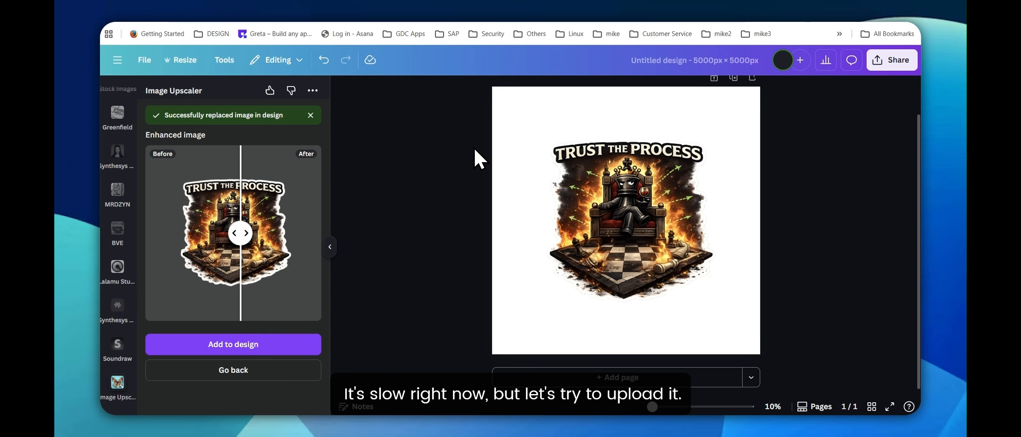
{"action": "left_click", "coordinate": [198, 19]}
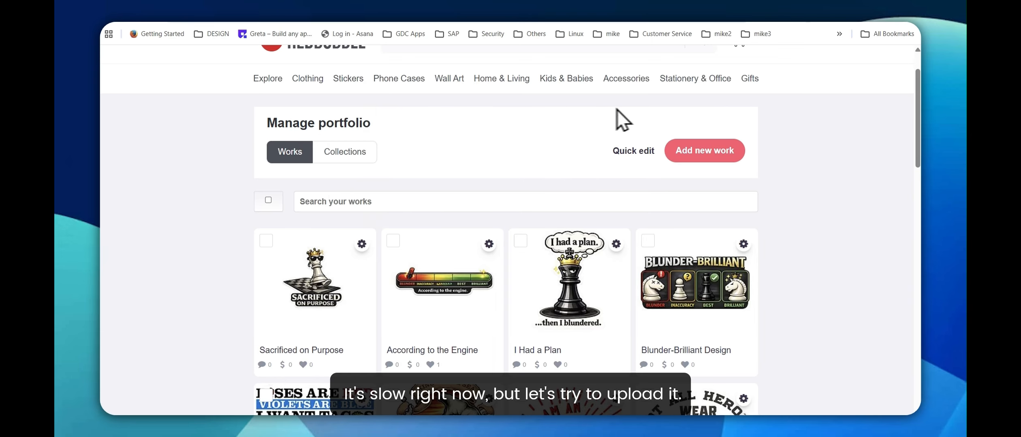
{"action": "left_click", "coordinate": [712, 160]}
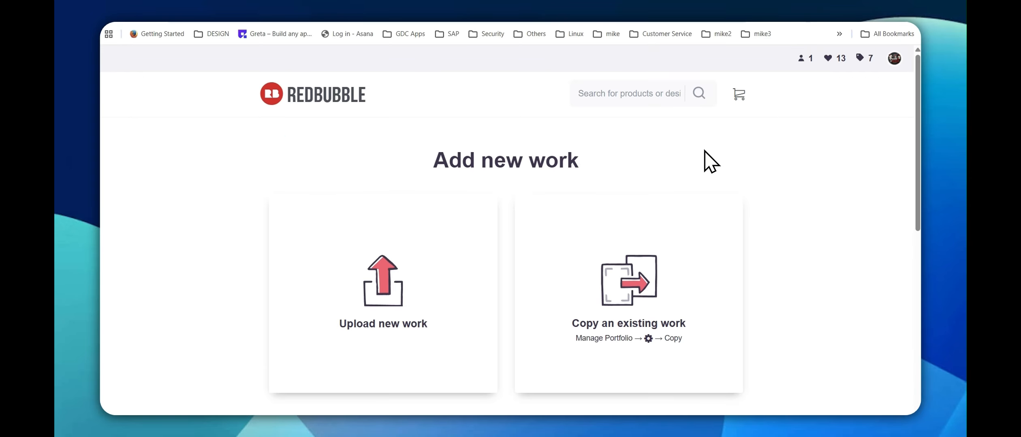
- Upload trust-the-process-final.png from the Store folder as the new work's image
{"action": "left_click", "coordinate": [408, 304]}
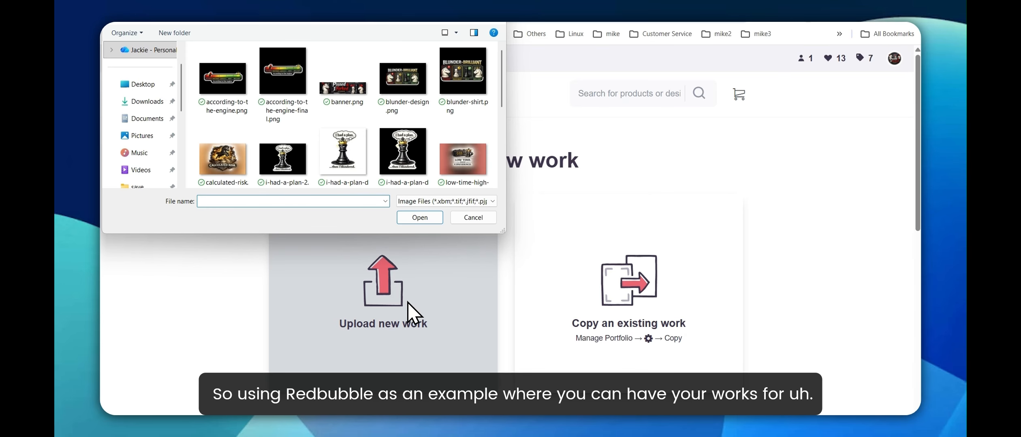
{"action": "scroll", "coordinate": [449, 142], "scroll_direction": "down", "scroll_amount": 6}
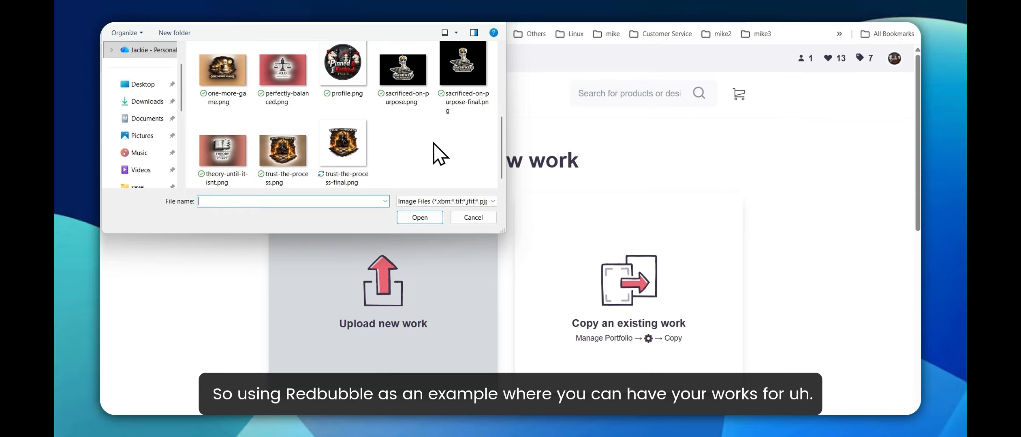
{"action": "left_click", "coordinate": [336, 154]}
{"action": "left_click", "coordinate": [427, 219]}
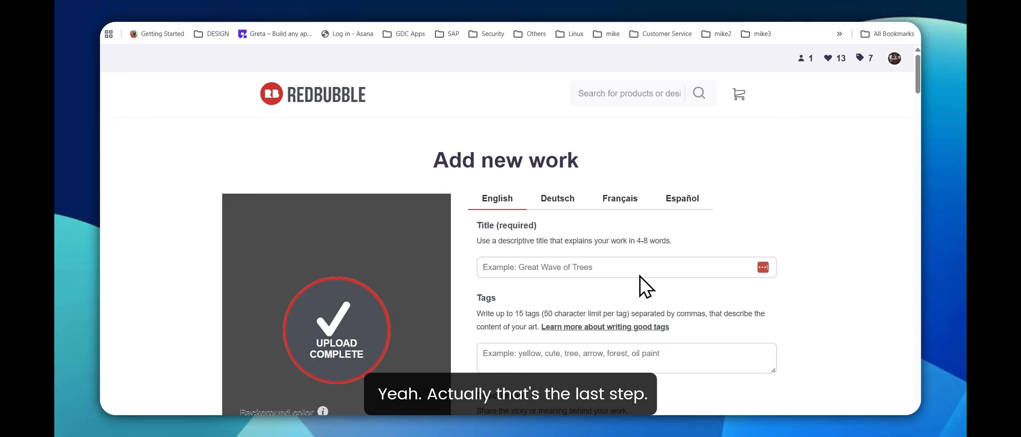
- Examine the uploaded artwork and how it looks on the Redbubble product previews
{"action": "scroll", "coordinate": [639, 277], "scroll_direction": "down", "scroll_amount": 3}
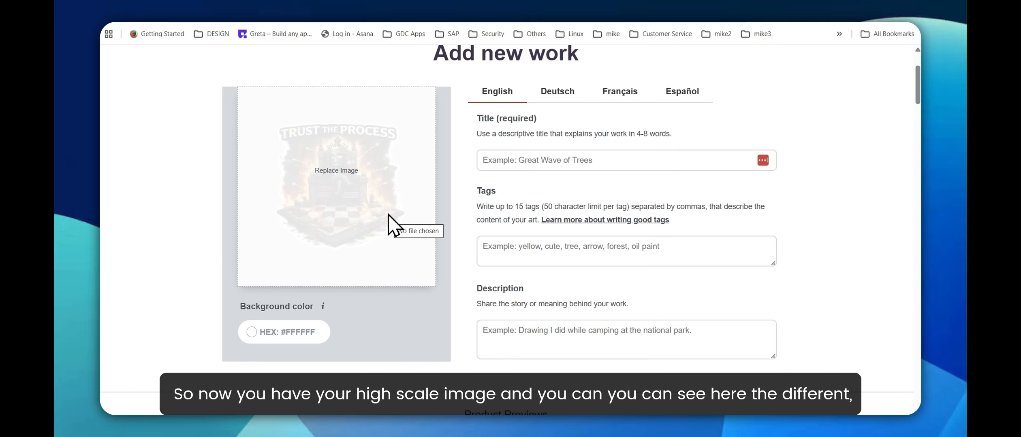
{"action": "scroll", "coordinate": [426, 228], "scroll_direction": "down", "scroll_amount": 6}
{"action": "scroll", "coordinate": [491, 233], "scroll_direction": "down", "scroll_amount": 10}
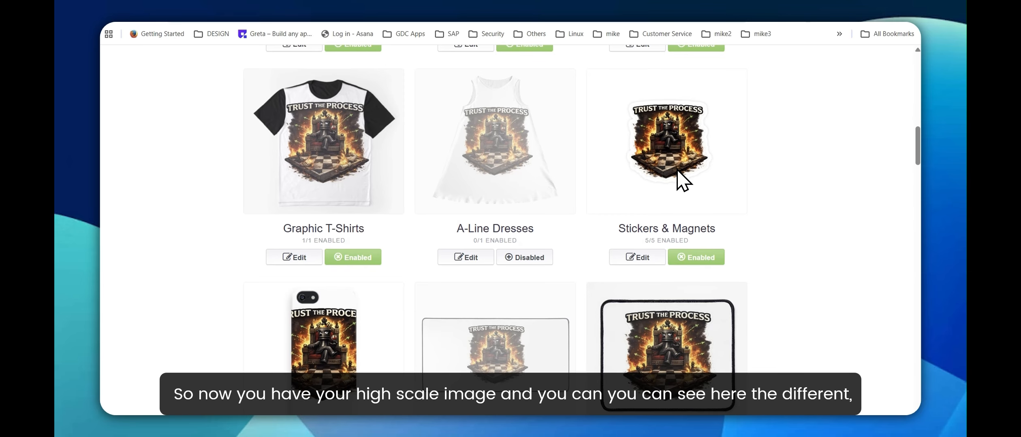
- Scale the artwork on the Phone Cases product down to 28% and apply the change
{"action": "scroll", "coordinate": [389, 308], "scroll_direction": "down", "scroll_amount": 3}
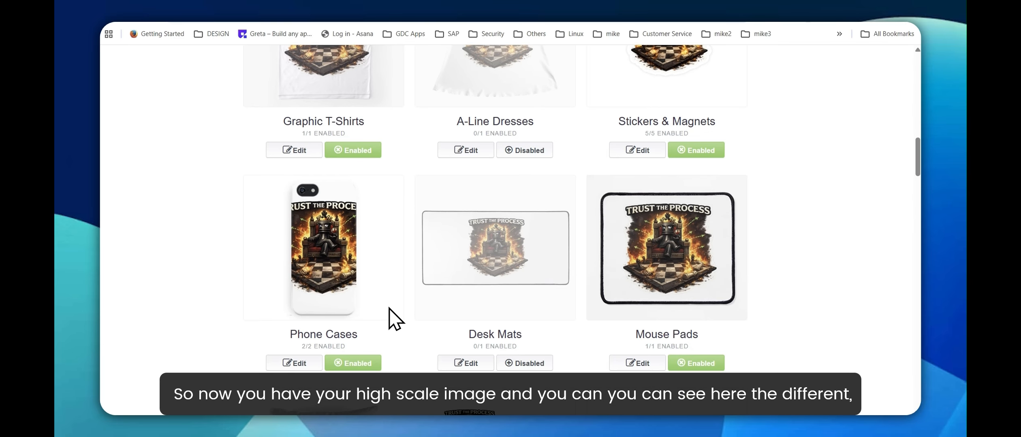
{"action": "left_click", "coordinate": [305, 366]}
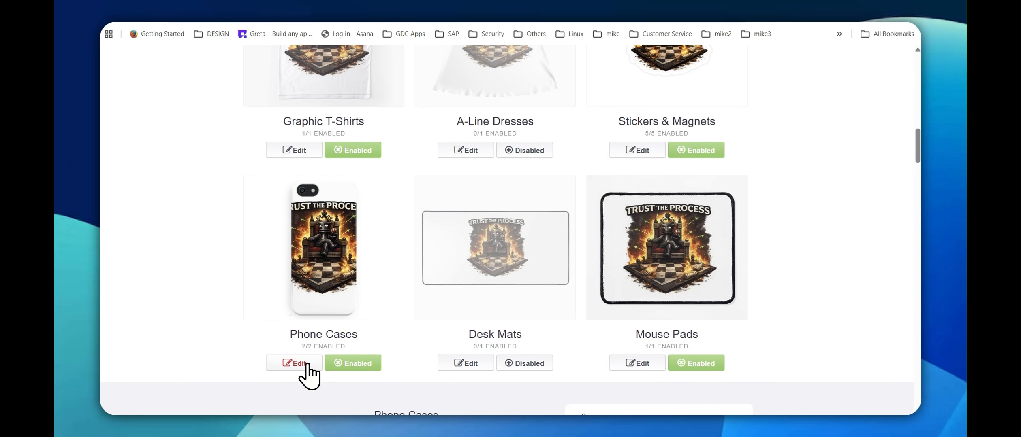
{"action": "scroll", "coordinate": [574, 342], "scroll_direction": "down", "scroll_amount": 3}
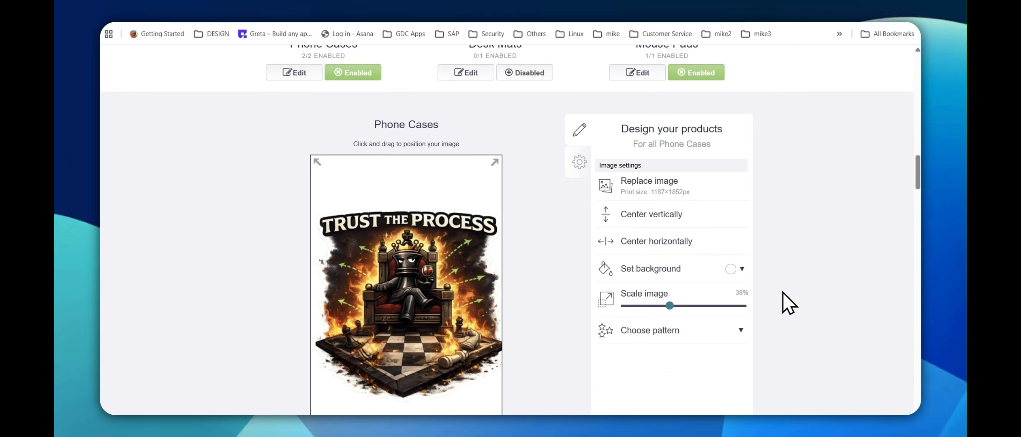
{"action": "left_click_drag", "start_coordinate": [671, 306], "coordinate": [657, 306]}
{"action": "scroll", "coordinate": [770, 292], "scroll_direction": "down", "scroll_amount": 3}
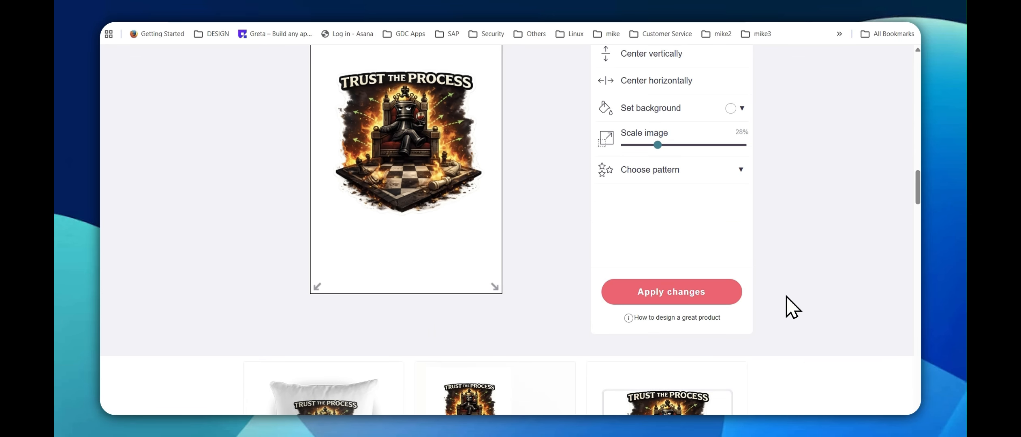
{"action": "left_click", "coordinate": [706, 297]}
{"action": "scroll", "coordinate": [304, 320], "scroll_direction": "up", "scroll_amount": 8}
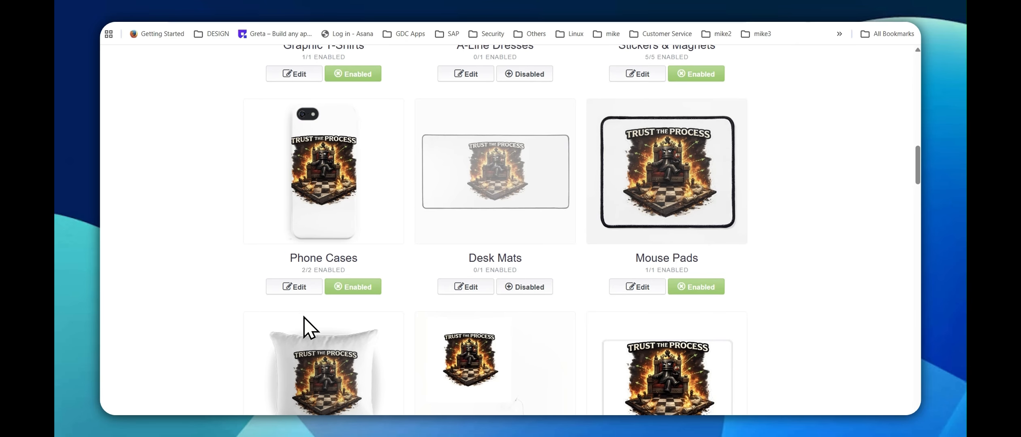
- Reduce the artwork scale on the Phone Cases product to 22%, apply the change and check the case preview
{"action": "left_click", "coordinate": [312, 287]}
{"action": "scroll", "coordinate": [716, 282], "scroll_direction": "down", "scroll_amount": 2}
{"action": "scroll", "coordinate": [718, 291], "scroll_direction": "down", "scroll_amount": 3}
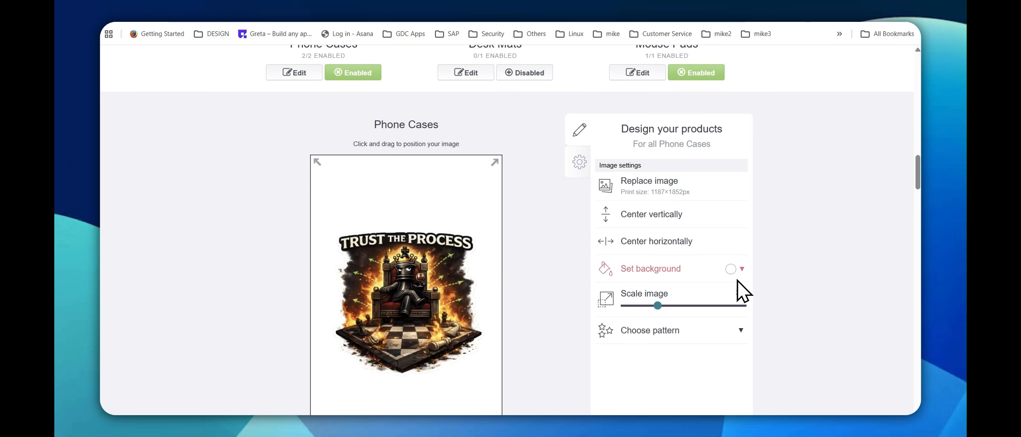
{"action": "left_click_drag", "start_coordinate": [659, 305], "coordinate": [650, 306]}
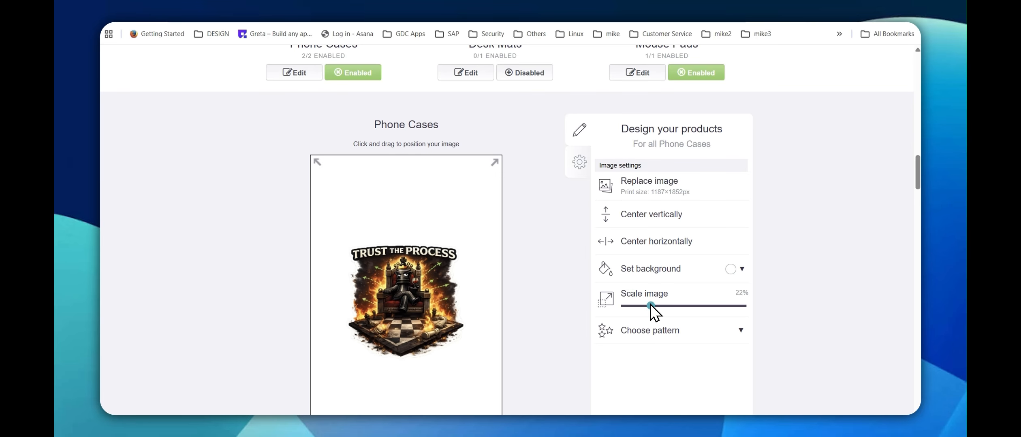
{"action": "scroll", "coordinate": [690, 315], "scroll_direction": "down", "scroll_amount": 4}
{"action": "left_click", "coordinate": [690, 281]}
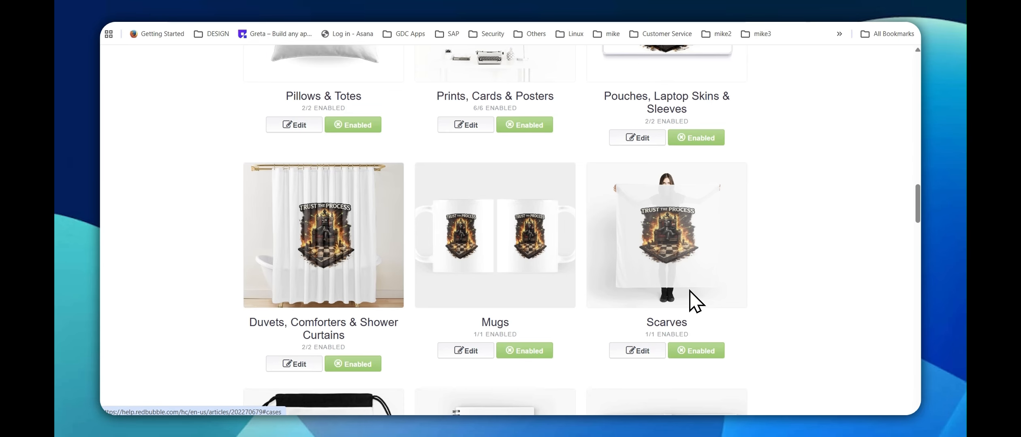
{"action": "scroll", "coordinate": [445, 303], "scroll_direction": "up", "scroll_amount": 11}
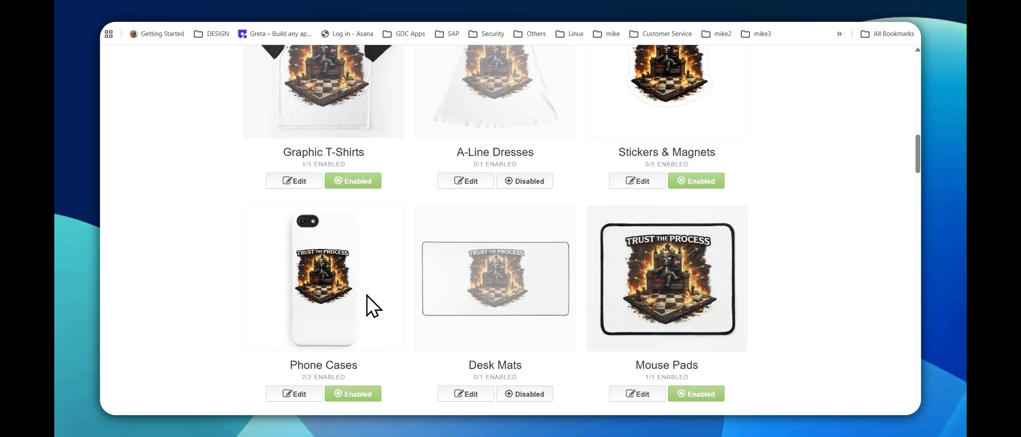
- Repeat the artwork on Pillows & Totes in an offset grid pattern at 16% scale and apply the changes
{"action": "scroll", "coordinate": [340, 312], "scroll_direction": "down", "scroll_amount": 7}
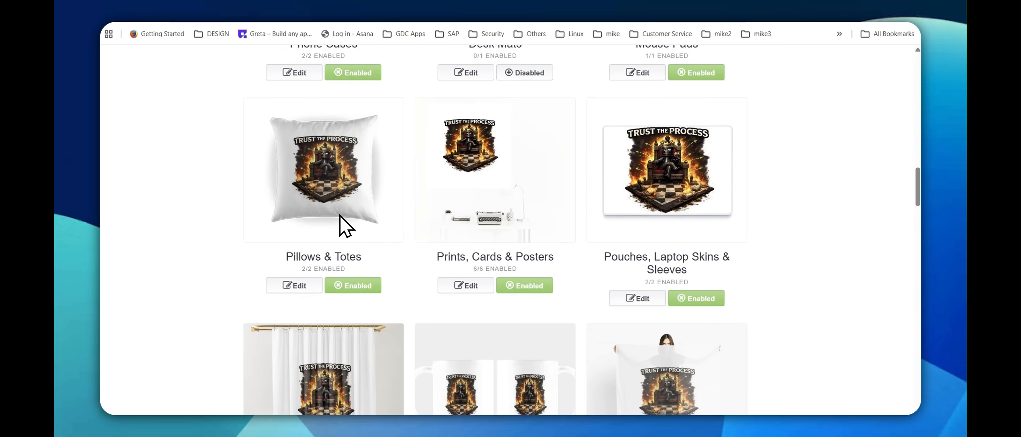
{"action": "left_click", "coordinate": [308, 287]}
{"action": "scroll", "coordinate": [547, 258], "scroll_direction": "down", "scroll_amount": 5}
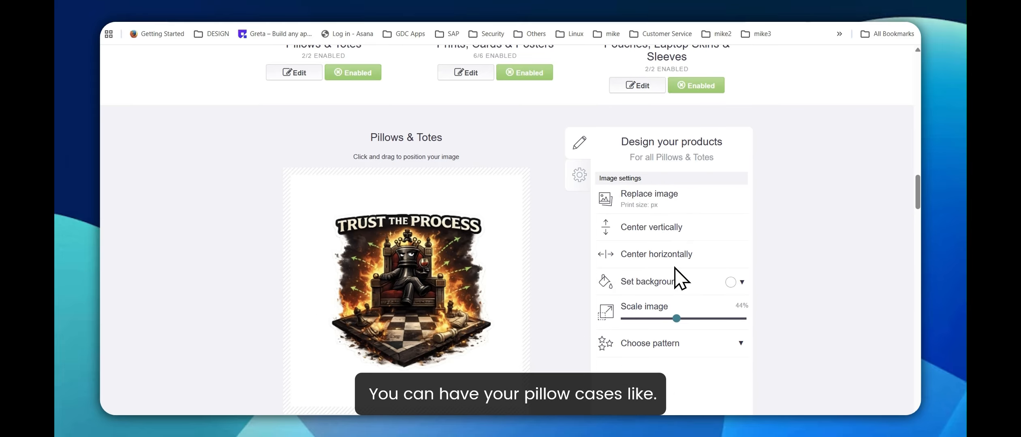
{"action": "left_click", "coordinate": [679, 345]}
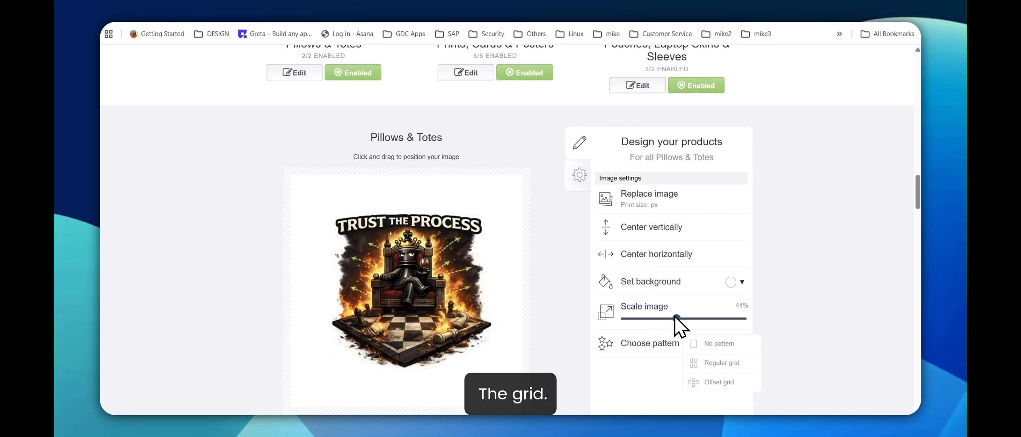
{"action": "left_click_drag", "start_coordinate": [675, 319], "coordinate": [643, 318]}
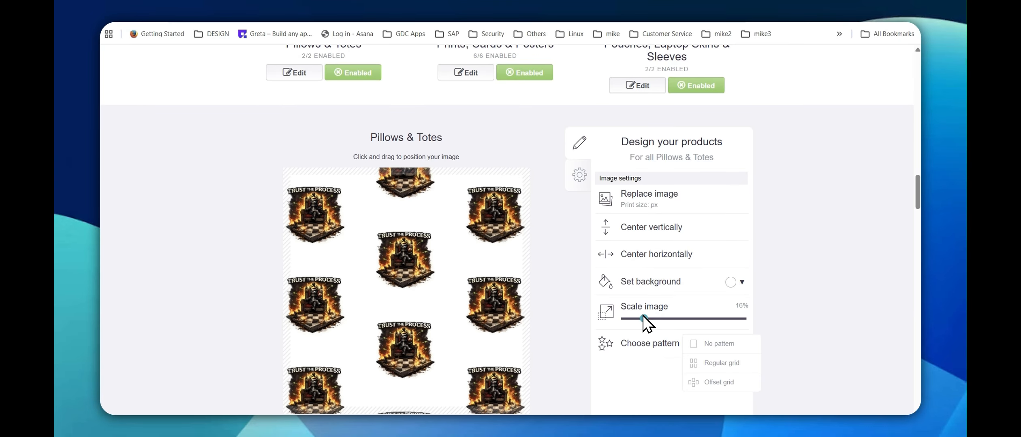
{"action": "scroll", "coordinate": [802, 319], "scroll_direction": "down", "scroll_amount": 14}
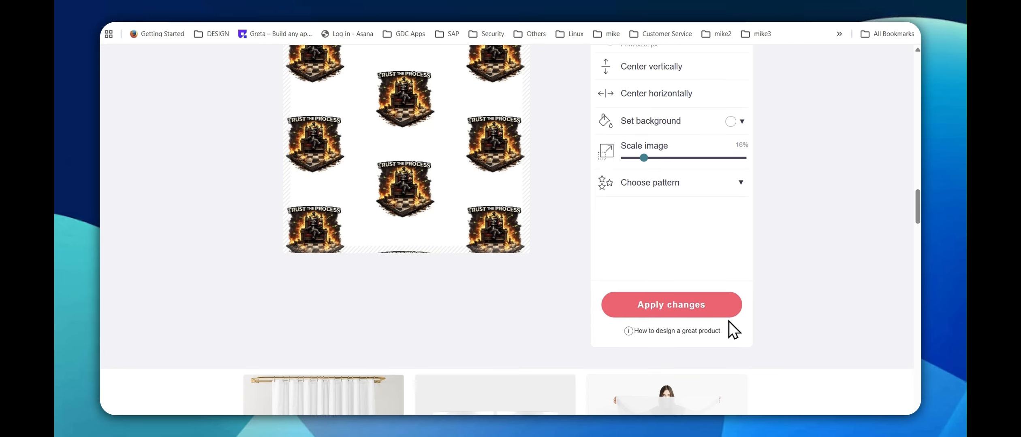
{"action": "scroll", "coordinate": [309, 337], "scroll_direction": "up", "scroll_amount": 8}
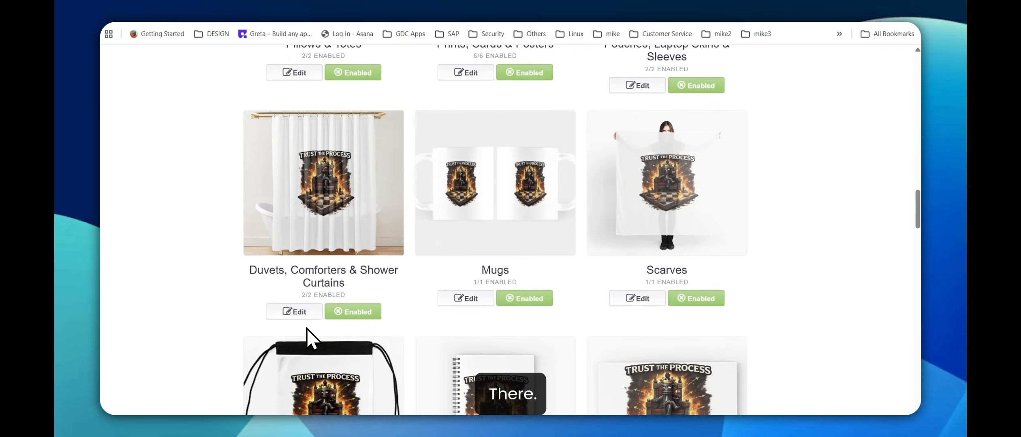
{"action": "scroll", "coordinate": [312, 335], "scroll_direction": "up", "scroll_amount": 20}
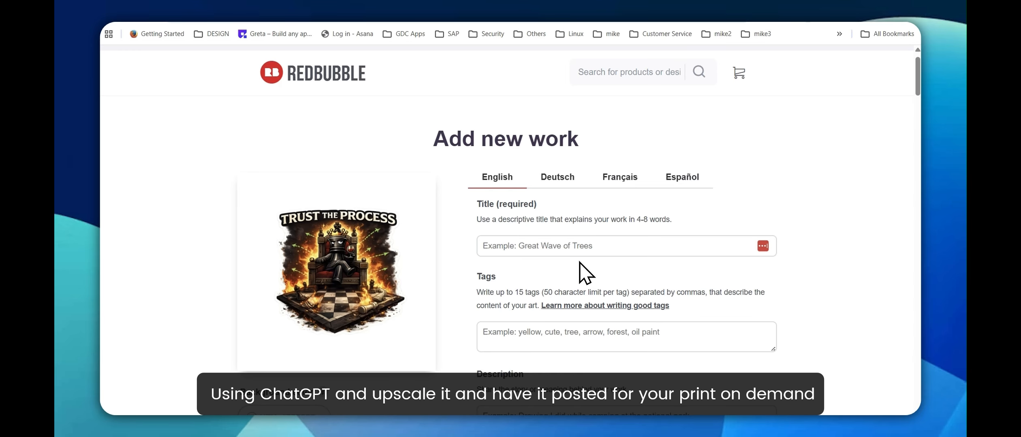
{"action": "scroll", "coordinate": [583, 273], "scroll_direction": "down", "scroll_amount": 8}
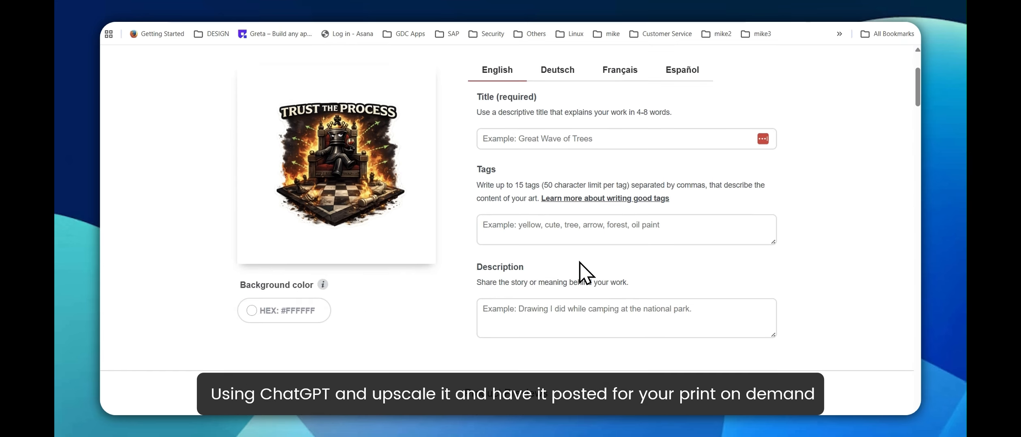
{"action": "scroll", "coordinate": [583, 273], "scroll_direction": "down", "scroll_amount": 4}
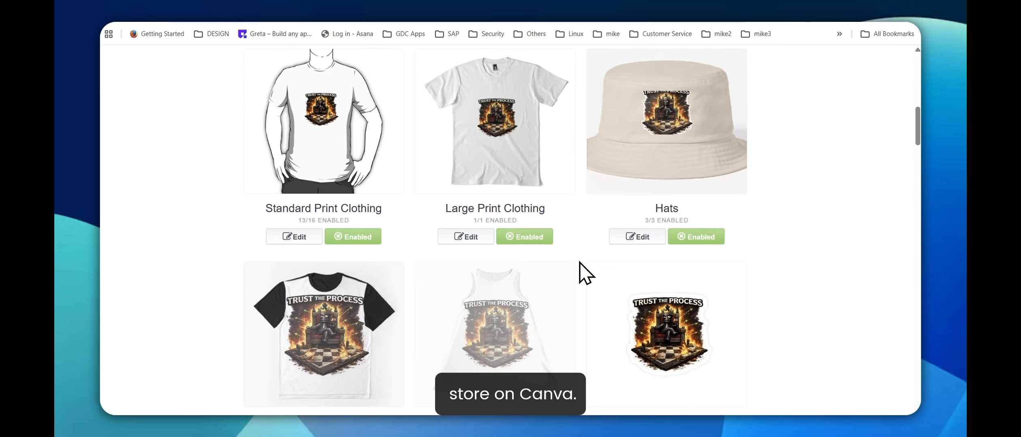